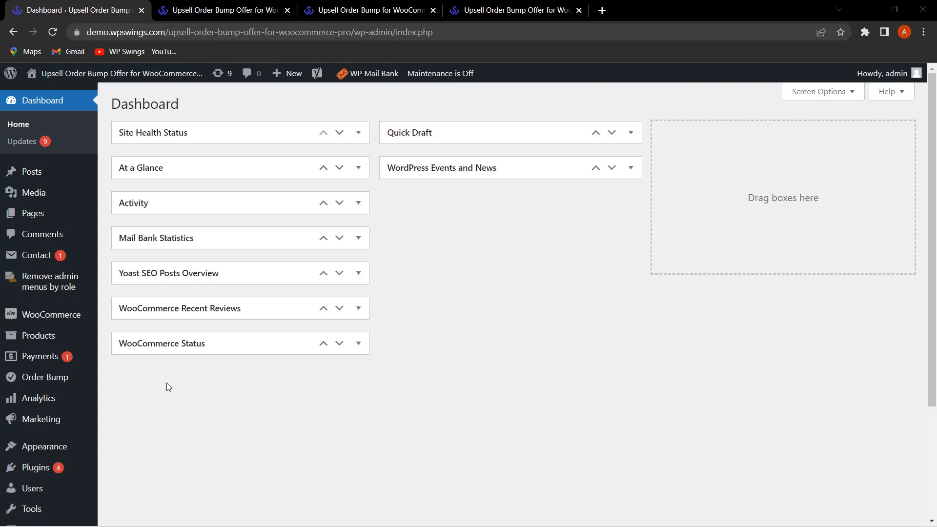
- In the Order Bump global settings, set Bump Offer Appearance to "Opens with pop-up"
click(131, 385)
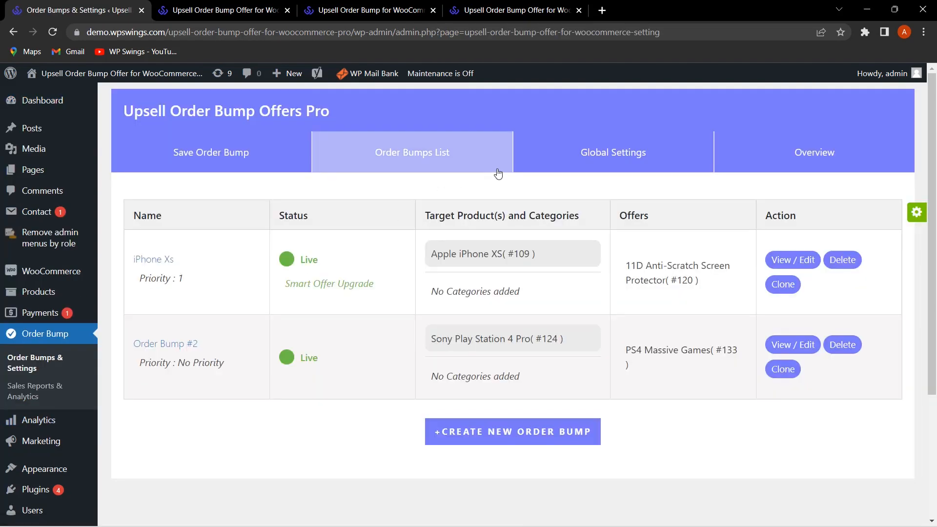
click(600, 164)
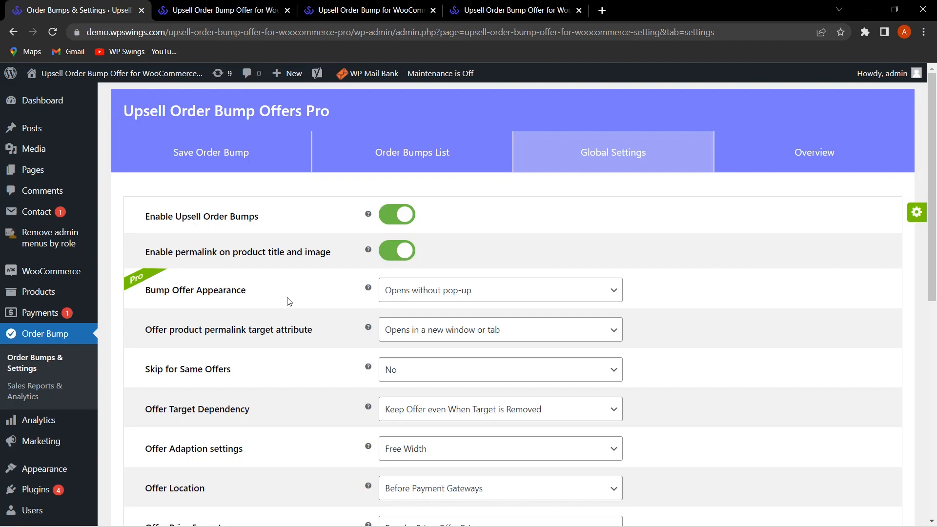
click(490, 296)
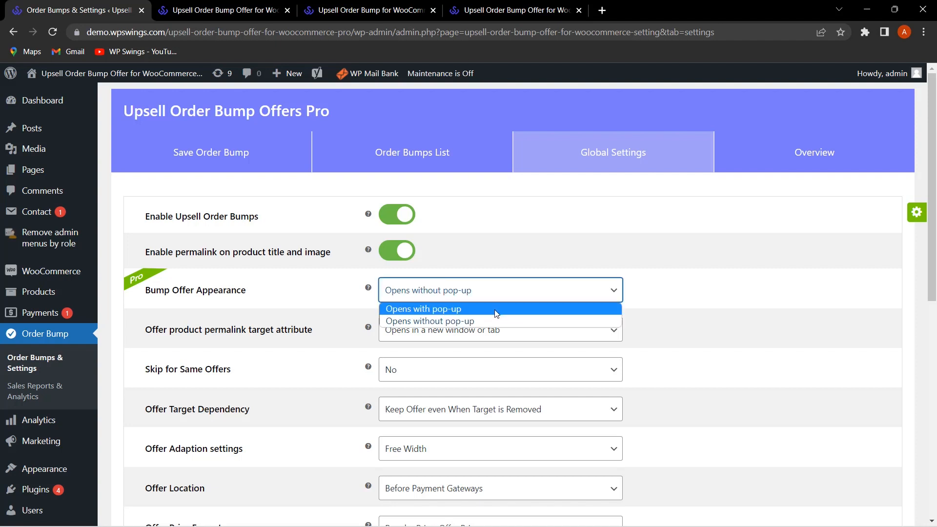
click(496, 309)
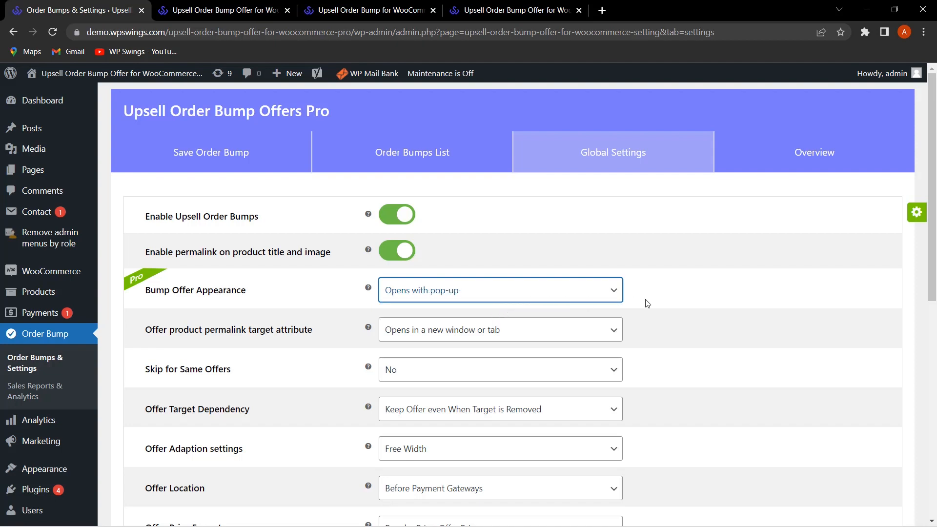
- Turn on the Enable Arrow feature option and save the global settings
scroll(687, 310, down, 5)
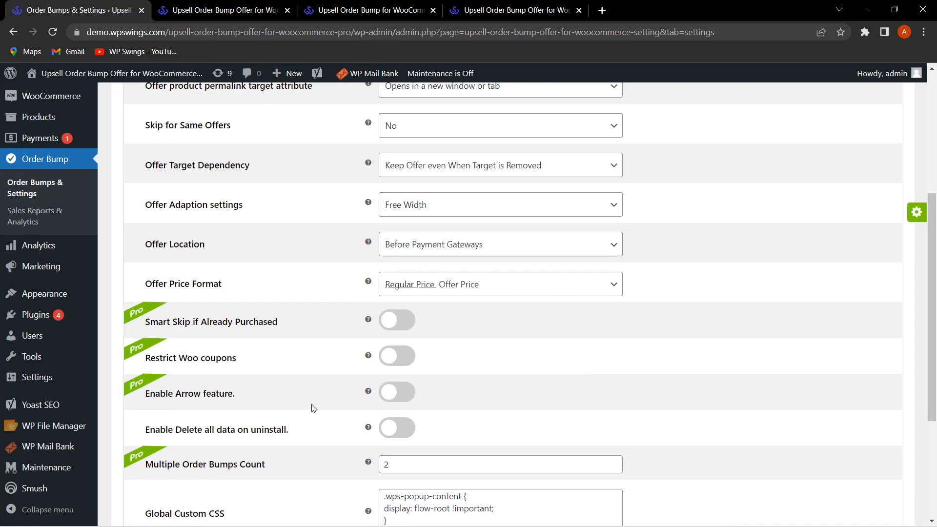
click(409, 391)
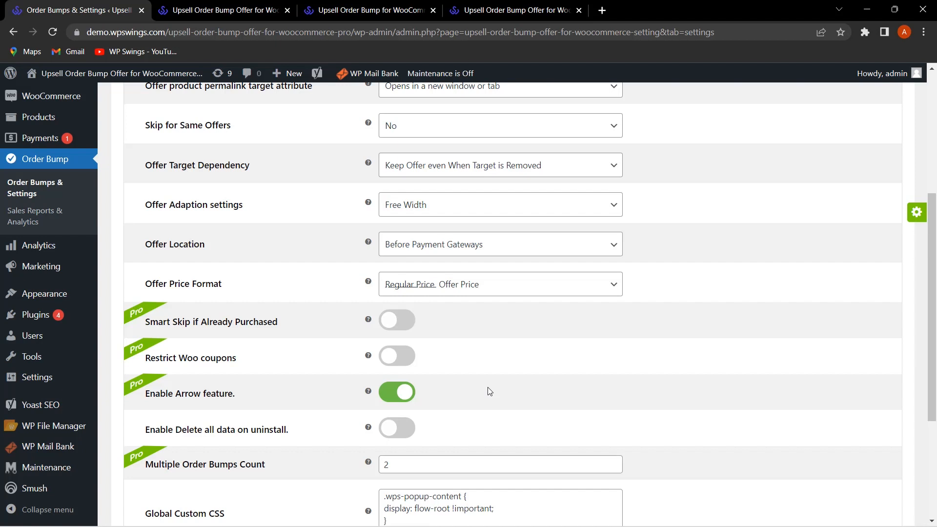
scroll(752, 457, down, 4)
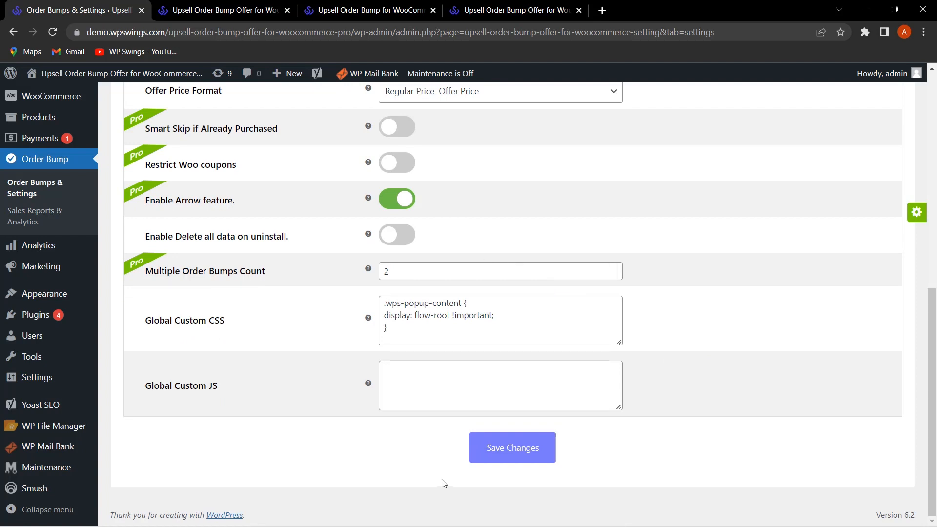
click(536, 460)
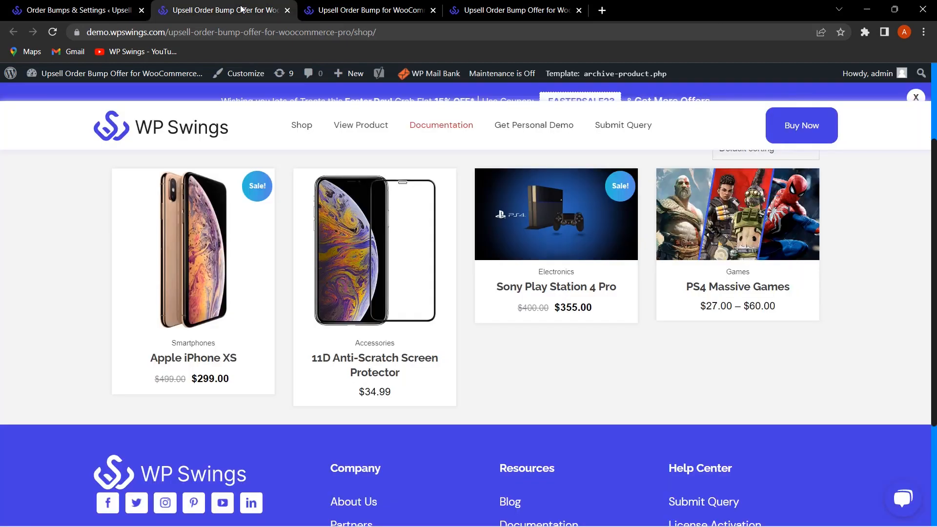
- On the storefront's shop page, add the Apple iPhone XS to the cart and proceed to checkout
click(243, 10)
click(188, 318)
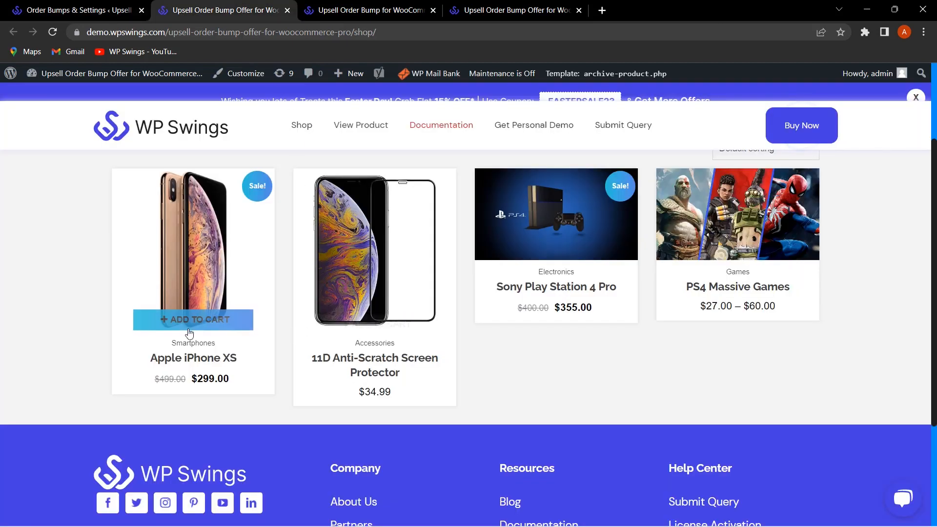
click(187, 295)
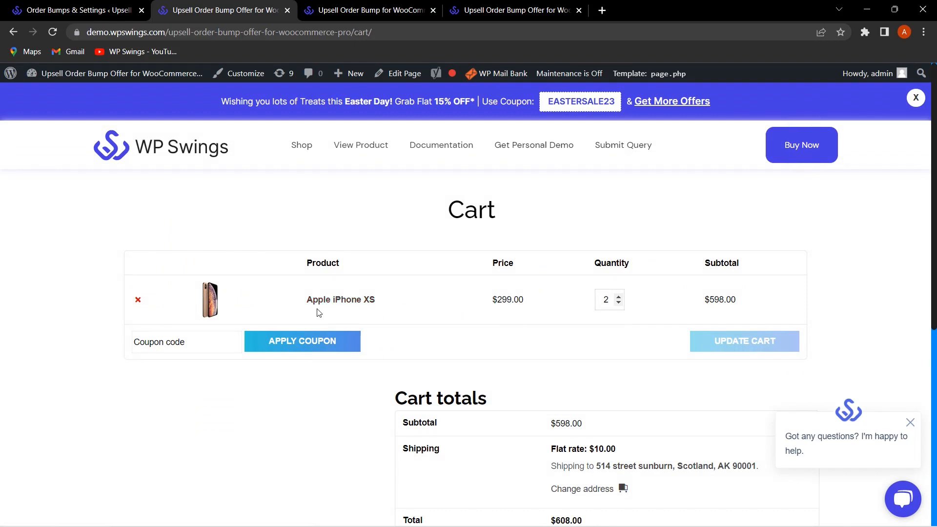
scroll(583, 346, down, 5)
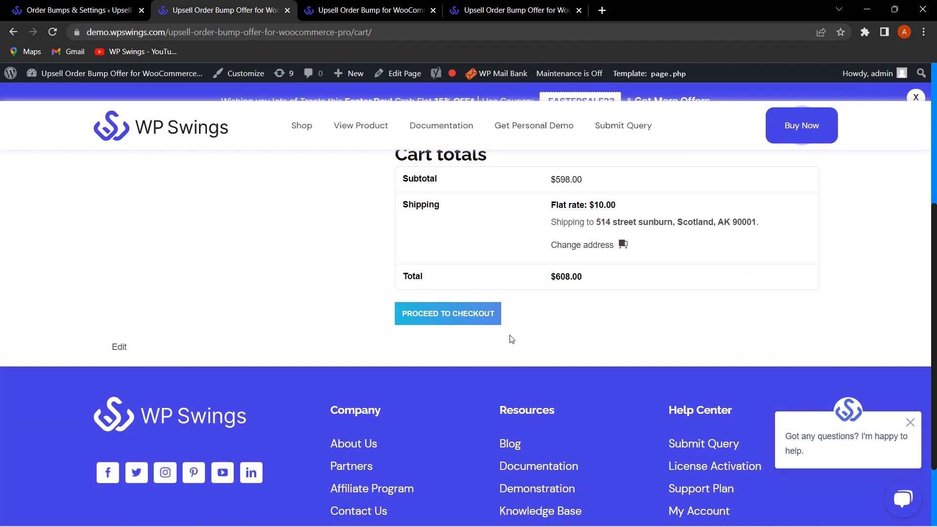
click(470, 315)
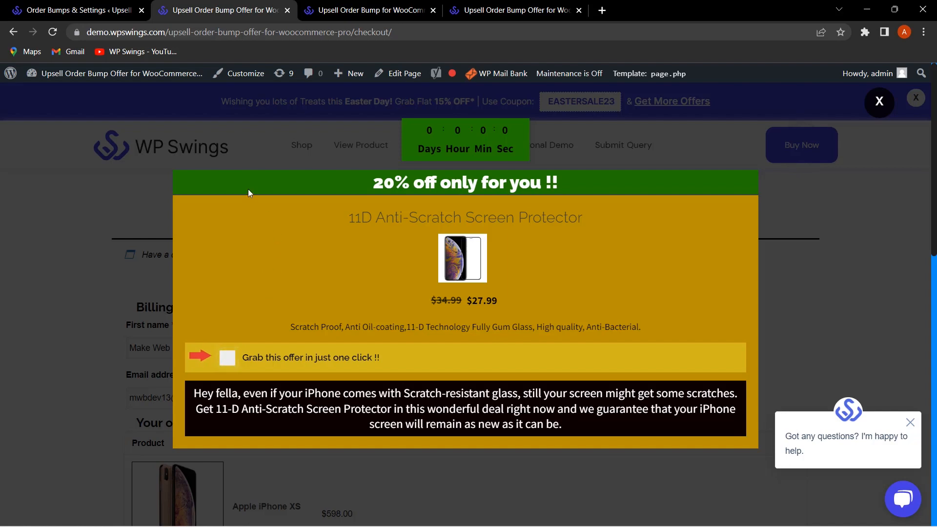
- Return to the WordPress admin and open the iPhone Xs order bump for editing
click(44, 9)
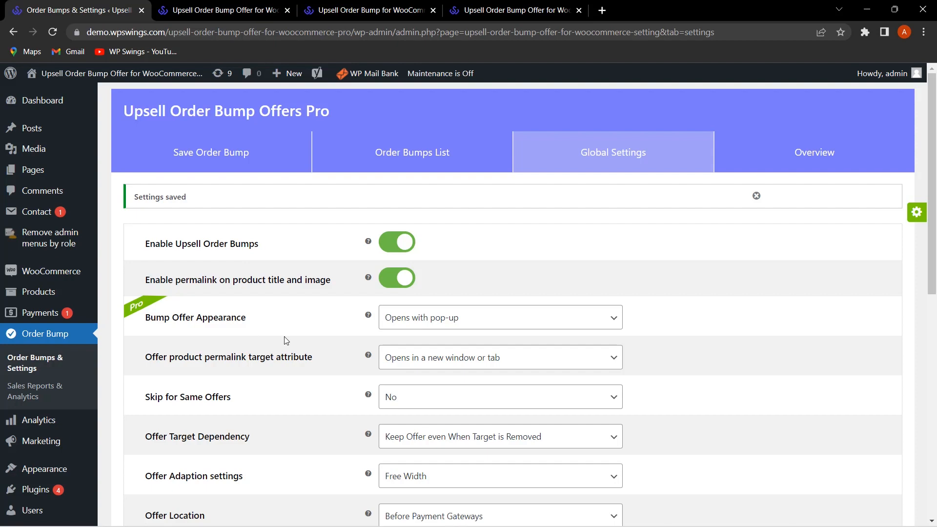
scroll(287, 341, down, 5)
click(426, 154)
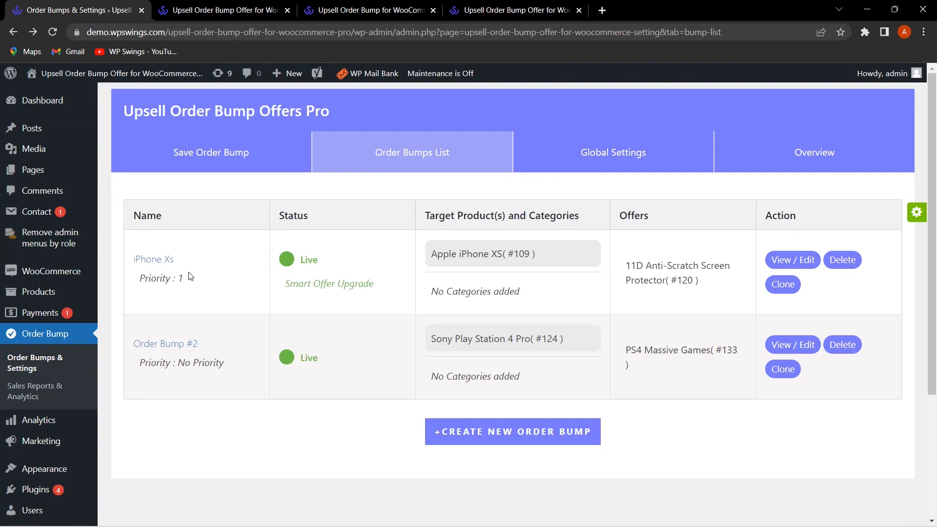
click(800, 264)
- Examine the iPhone Xs order bump's settings, the available appearance templates and the offer preview
scroll(386, 317, down, 9)
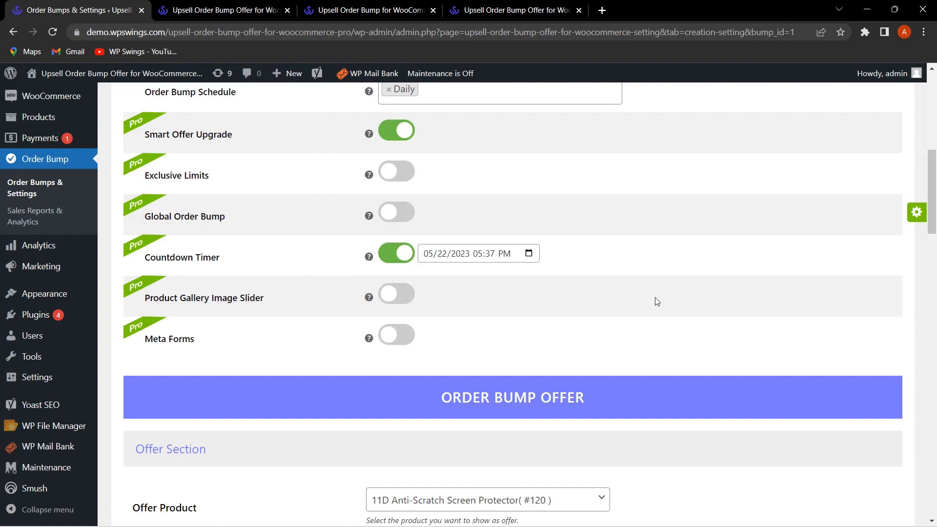
scroll(655, 298, down, 8)
scroll(666, 319, down, 3)
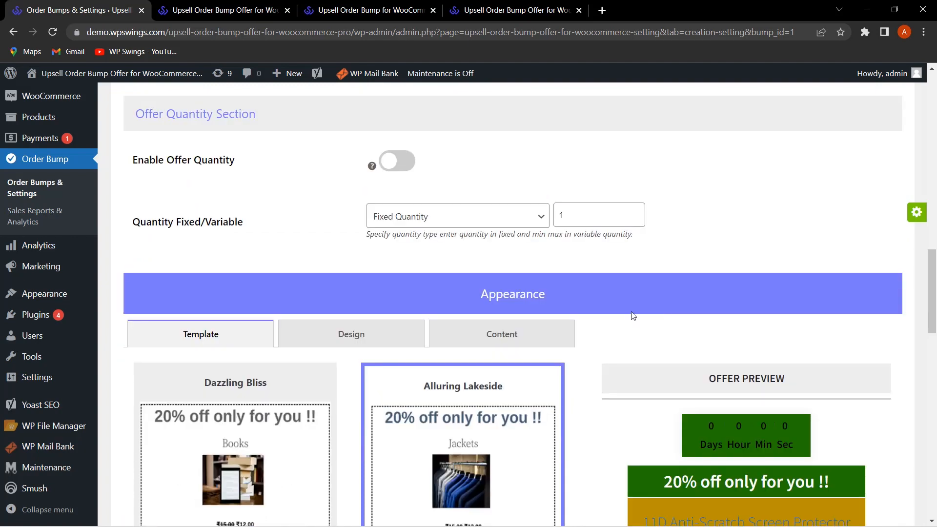
scroll(636, 313, down, 3)
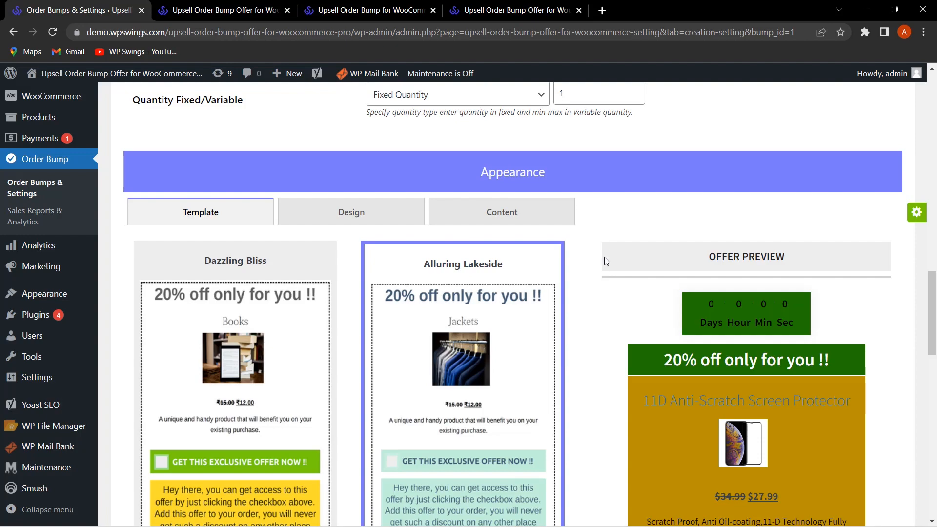
scroll(604, 259, down, 3)
scroll(579, 268, up, 2)
scroll(512, 276, down, 9)
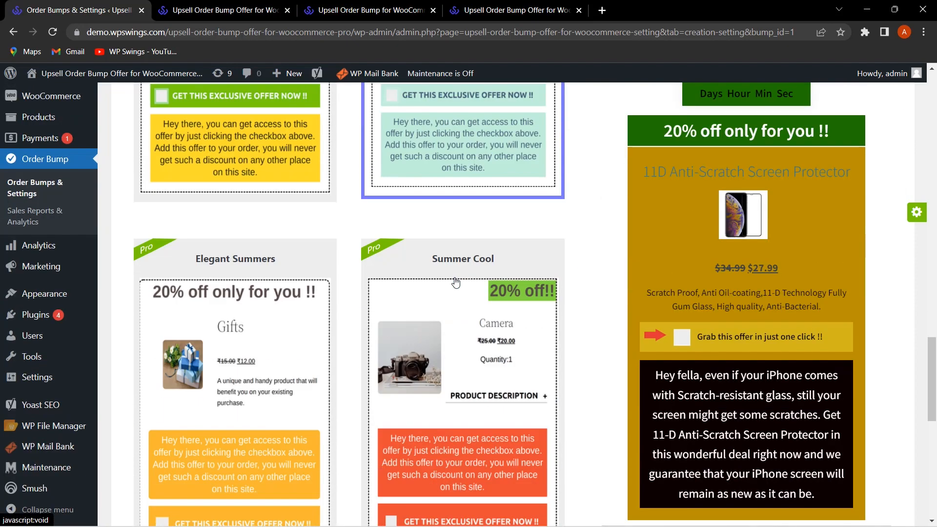
scroll(458, 302, down, 6)
scroll(478, 351, up, 6)
scroll(499, 416, down, 6)
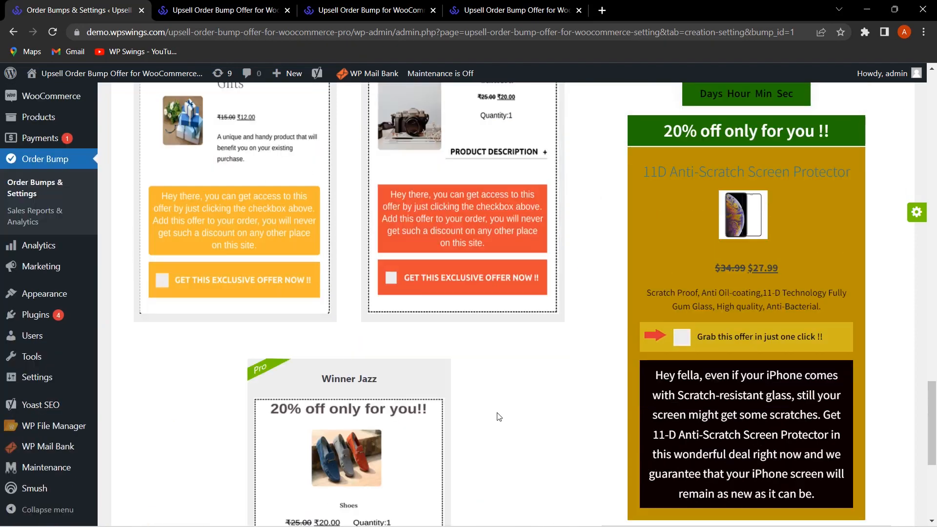
scroll(502, 415, up, 6)
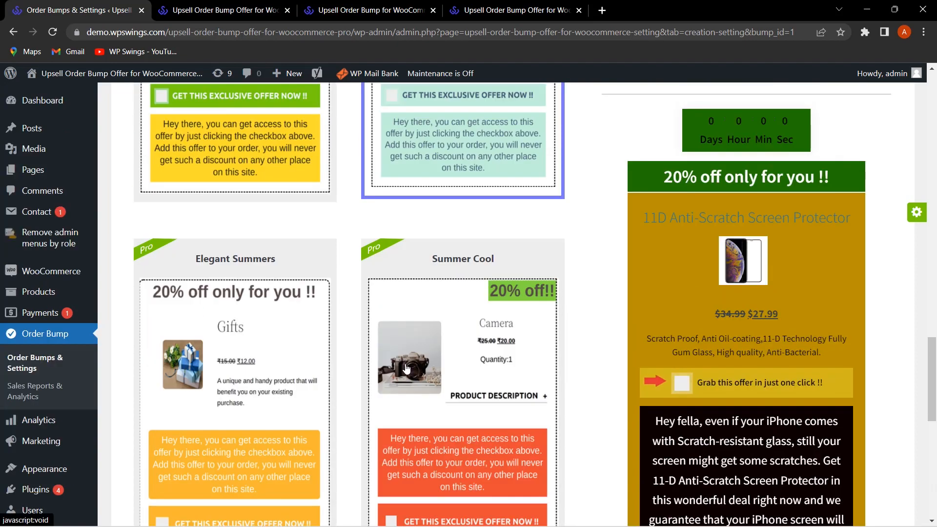
scroll(407, 369, up, 9)
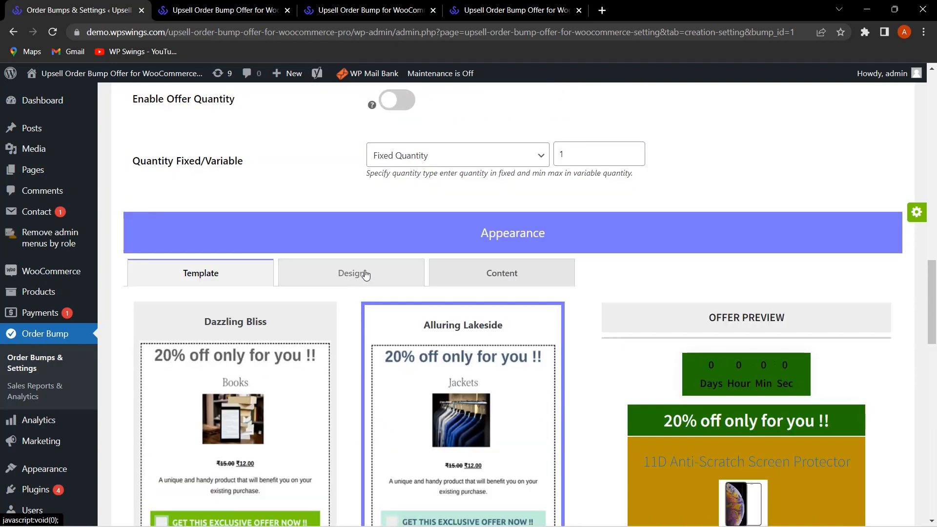
- Review the order bump's design options, from the Bump Offer Box to the Offer Description Section
click(366, 274)
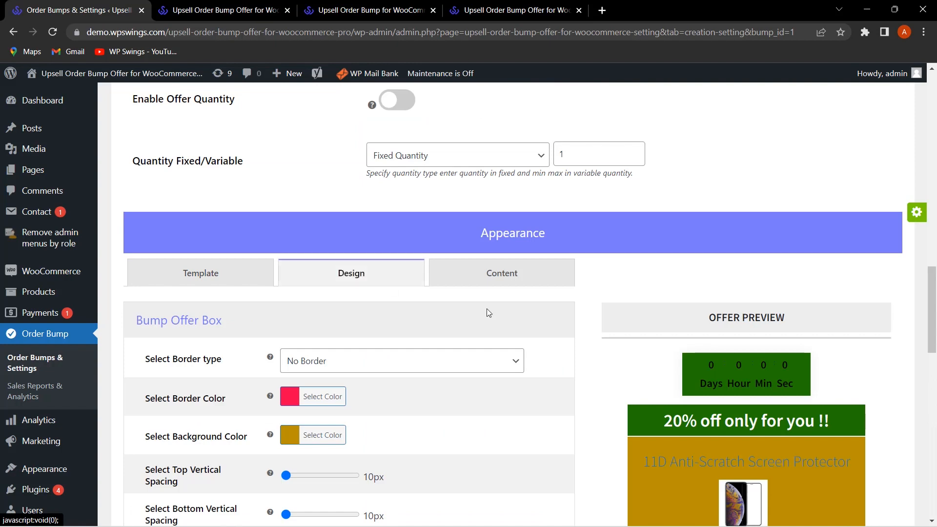
scroll(487, 310, down, 1)
scroll(220, 273, down, 2)
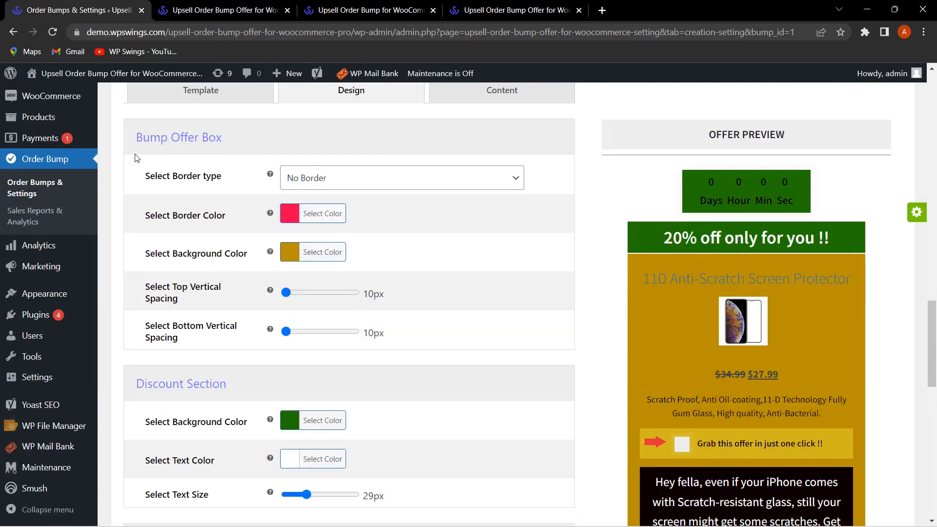
scroll(239, 194, down, 2)
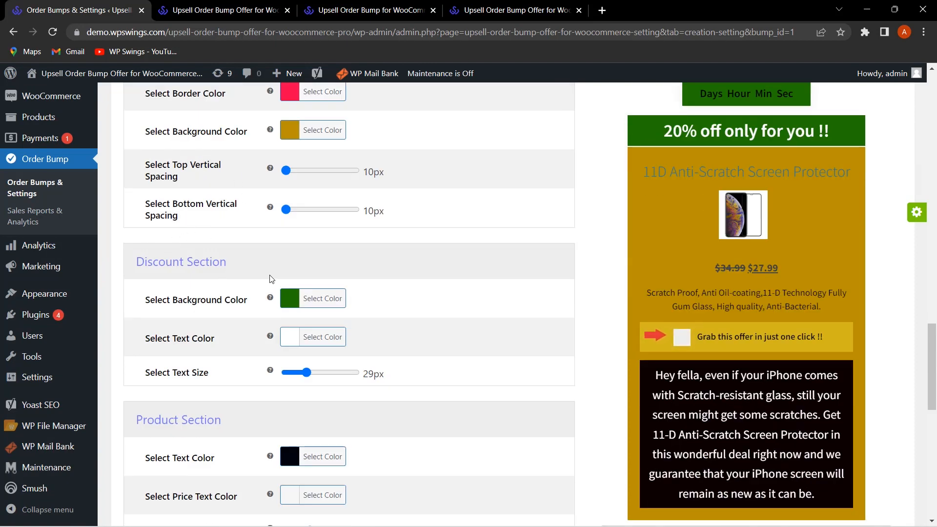
scroll(182, 324, down, 1)
scroll(245, 361, down, 8)
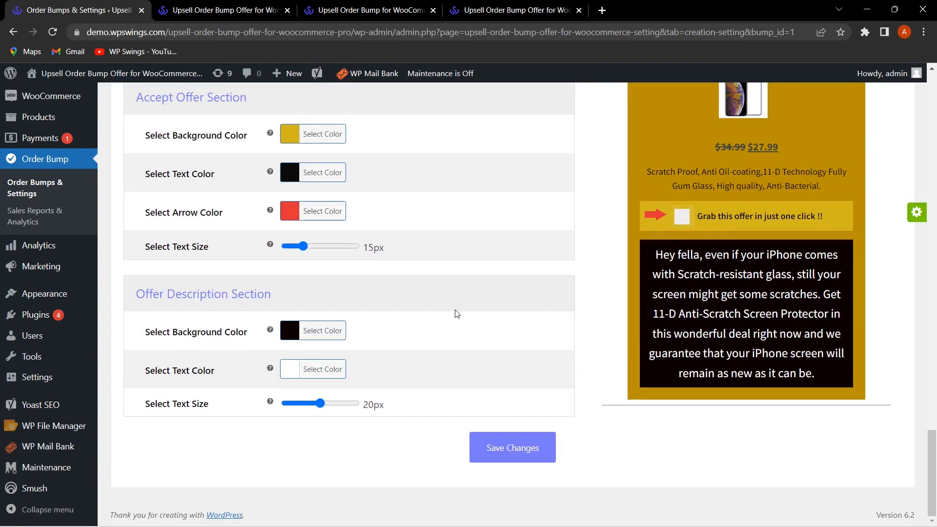
scroll(458, 315, up, 7)
scroll(317, 244, up, 3)
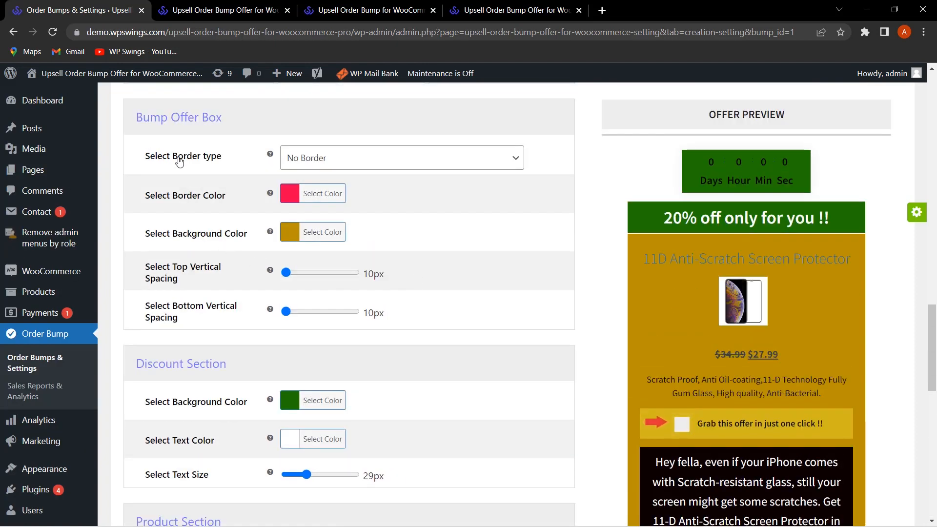
scroll(185, 170, up, 1)
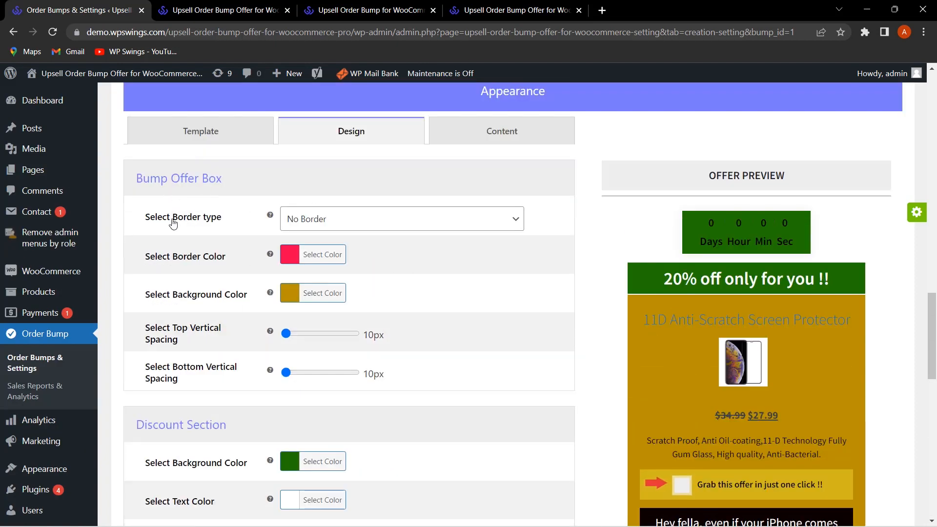
- Try the Solid and Dashed border types on the bump offer box
click(412, 225)
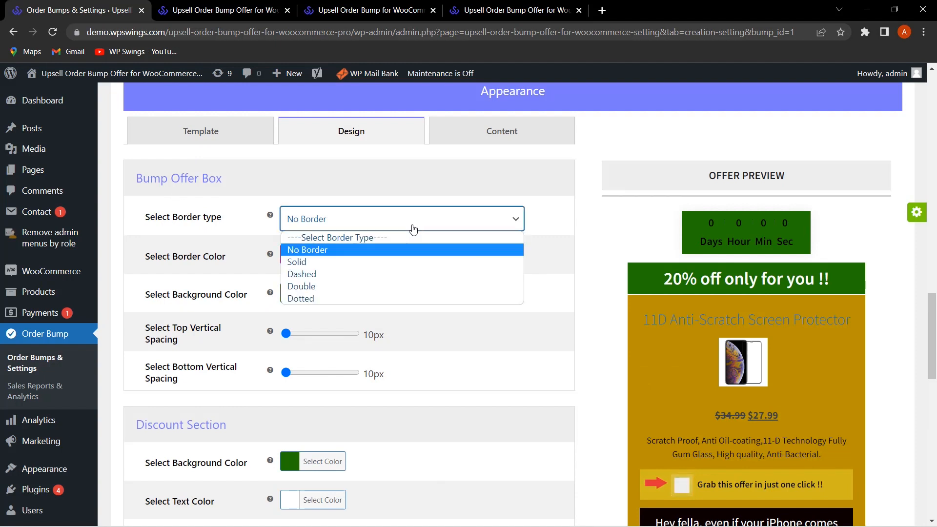
click(374, 261)
click(395, 226)
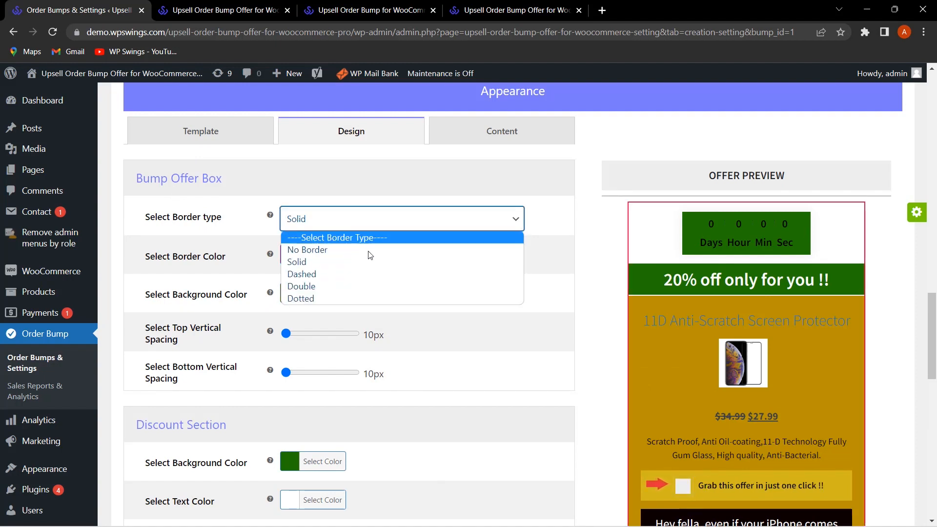
click(353, 273)
- Give the bump offer box a Double border in blue, #0500ad
click(382, 230)
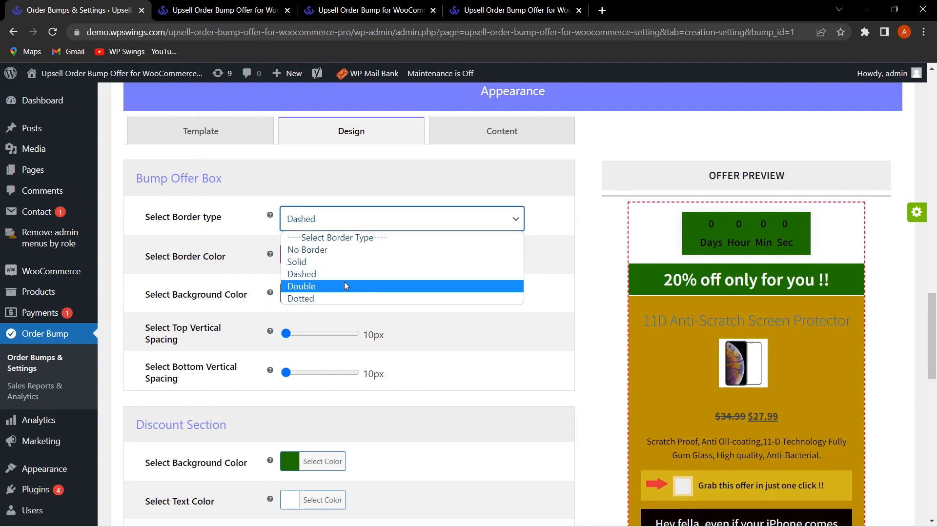
click(344, 281)
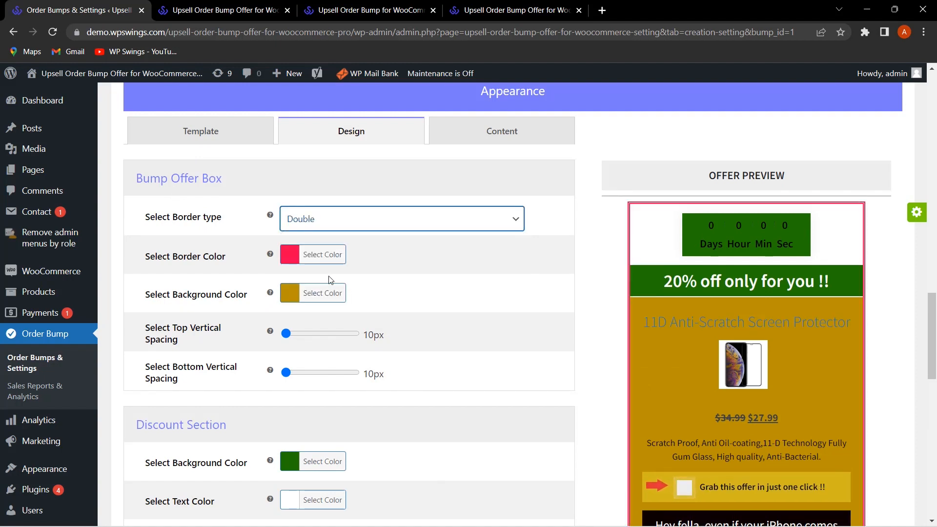
click(288, 260)
drag(371, 284, 362, 313)
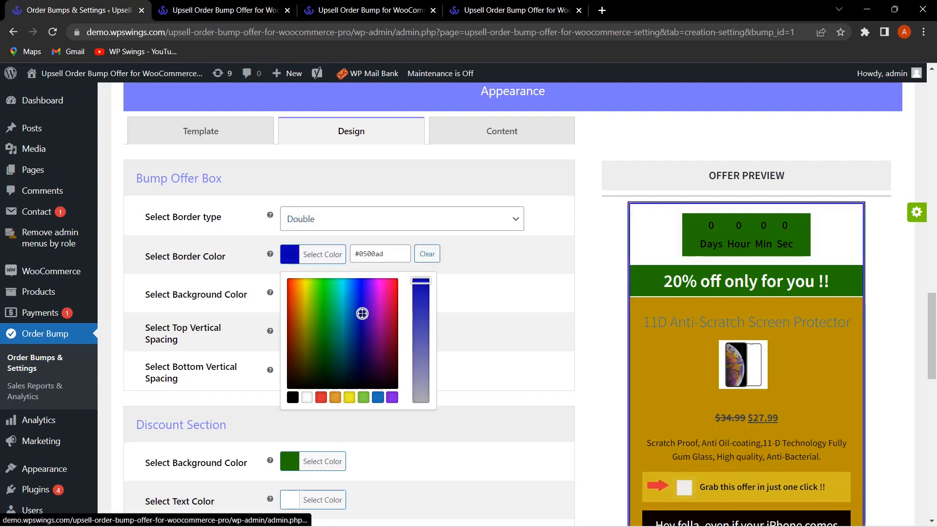
click(496, 322)
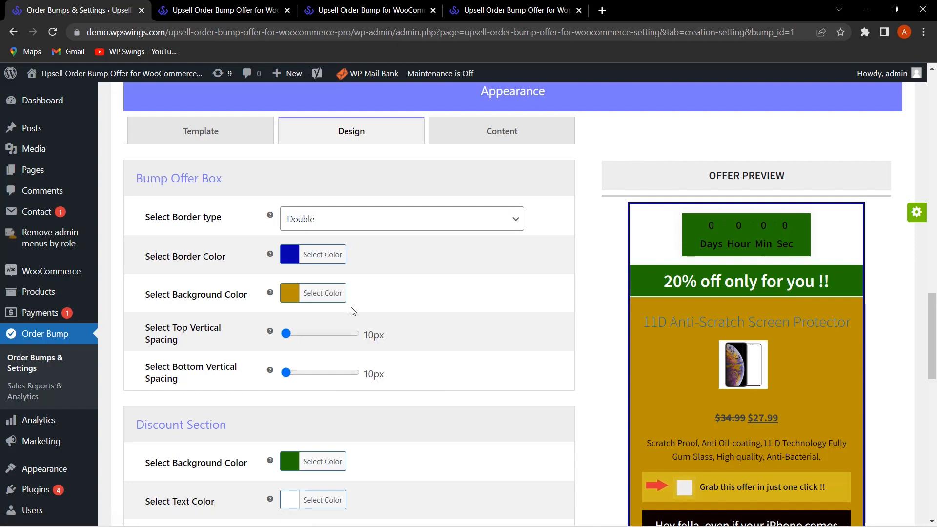
- Set the bump offer box's background color to white
click(291, 296)
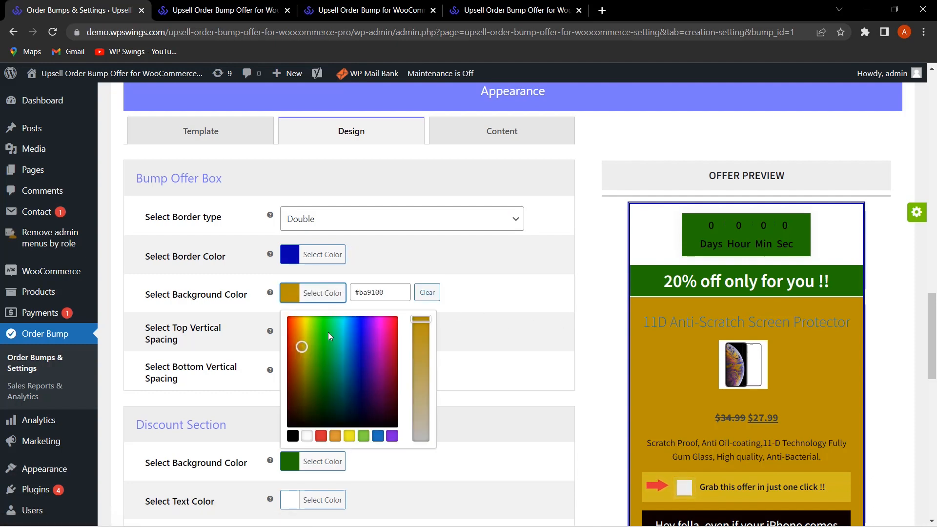
click(307, 436)
drag(372, 329, 554, 310)
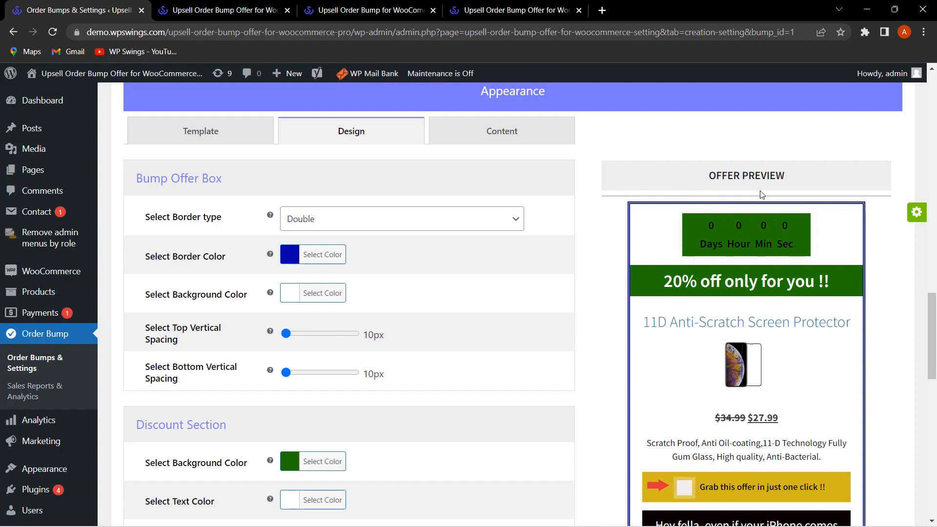
- Change the Discount Section's background color to a brighter green
scroll(909, 335, down, 1)
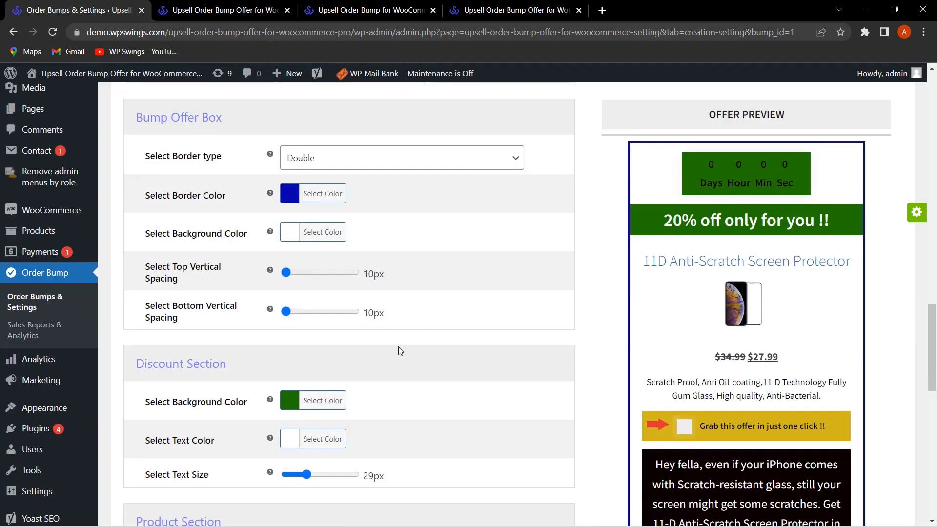
scroll(439, 324, down, 1)
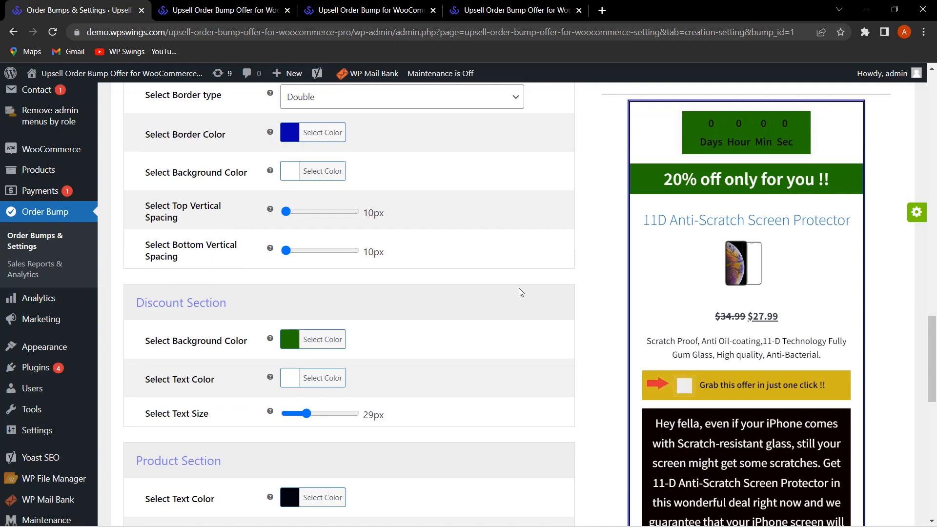
scroll(519, 290, down, 2)
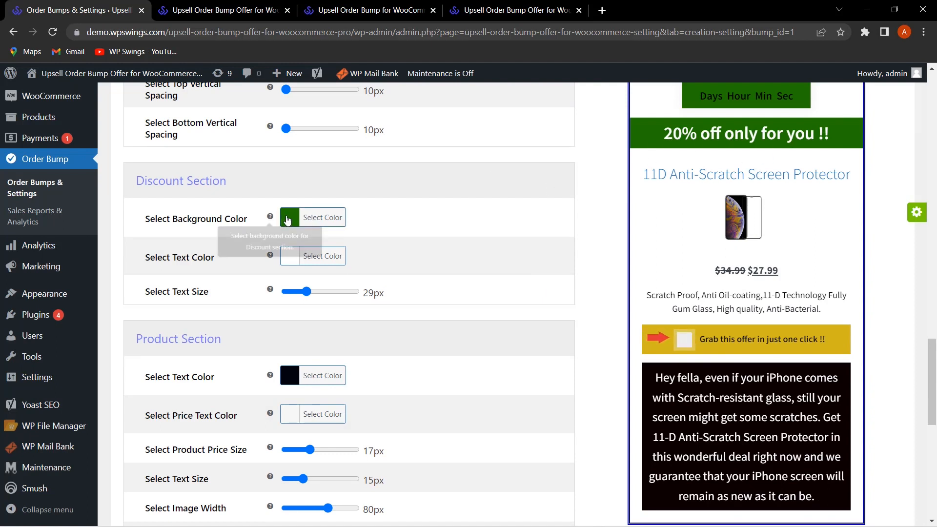
click(322, 216)
click(322, 279)
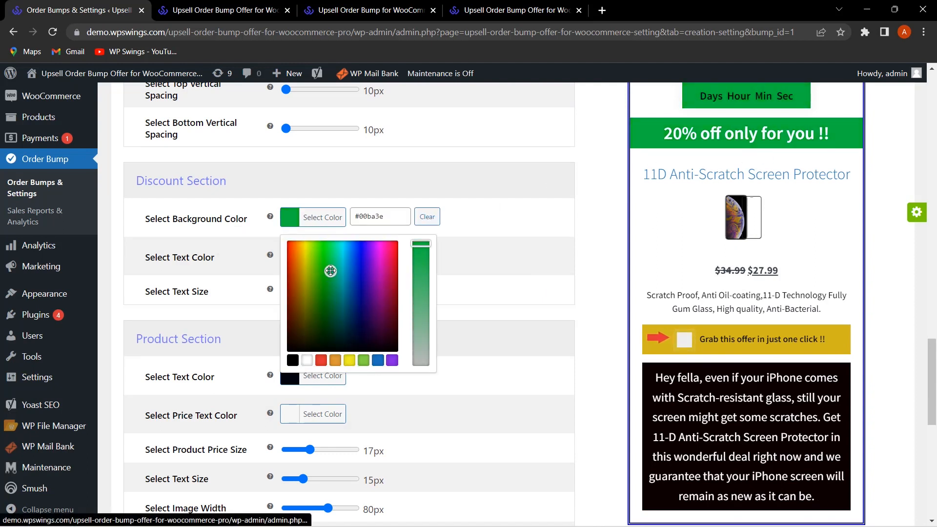
click(526, 268)
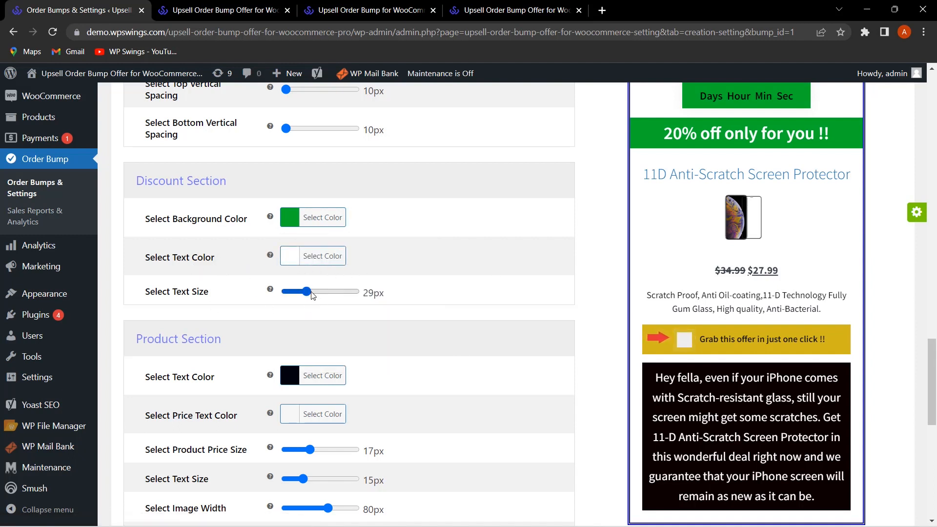
- Set the Product Section's text color to red, #dd3333
scroll(487, 329, down, 1)
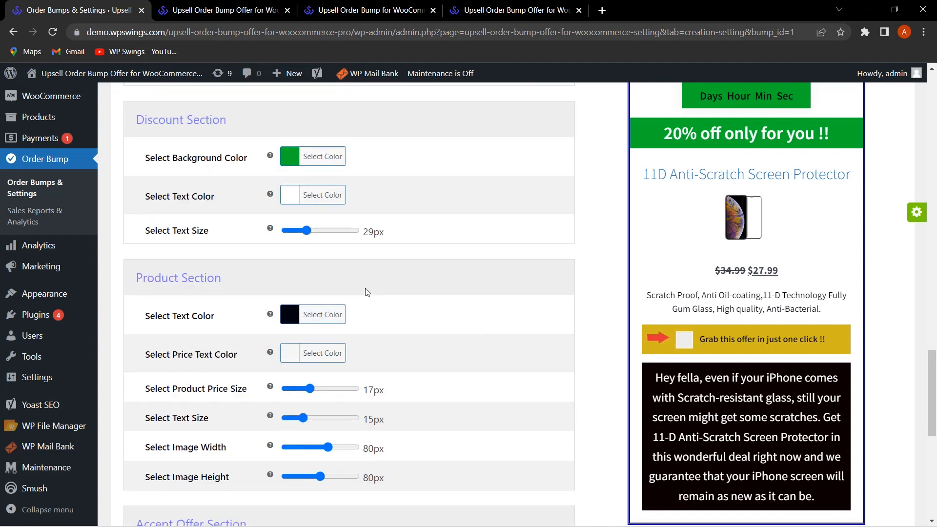
scroll(356, 327, down, 1)
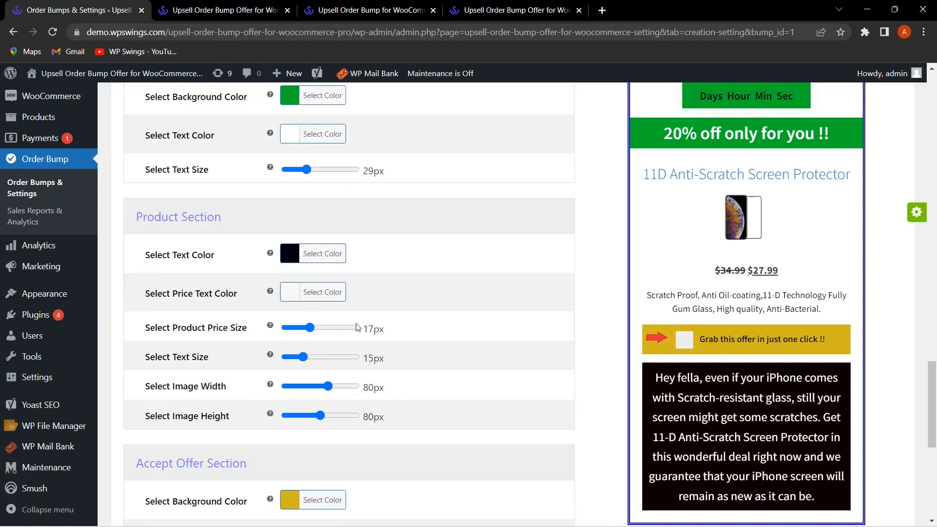
click(289, 254)
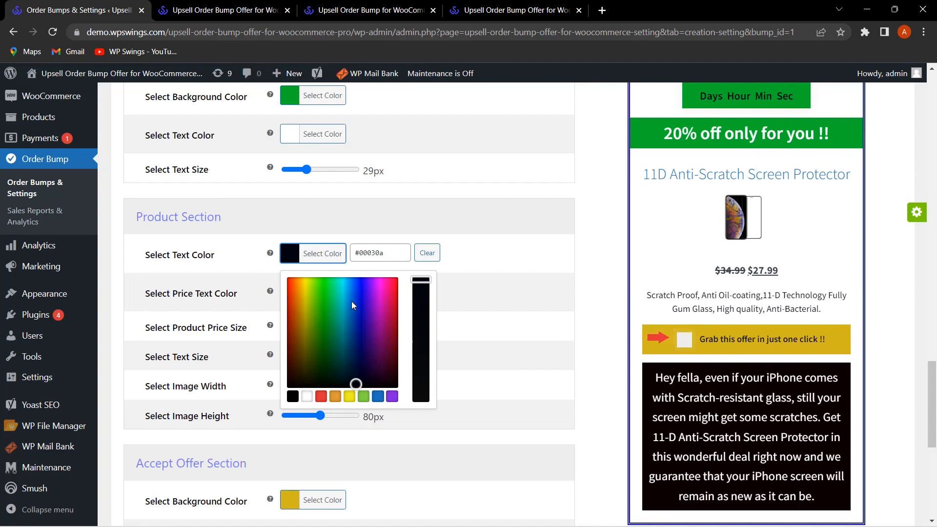
mouse_move(358, 383)
mouse_down()
mouse_move(390, 313)
mouse_move(350, 347)
mouse_move(303, 313)
mouse_move(287, 346)
mouse_move(292, 388)
mouse_move(360, 361)
mouse_move(389, 336)
mouse_move(381, 364)
mouse_up()
click(321, 397)
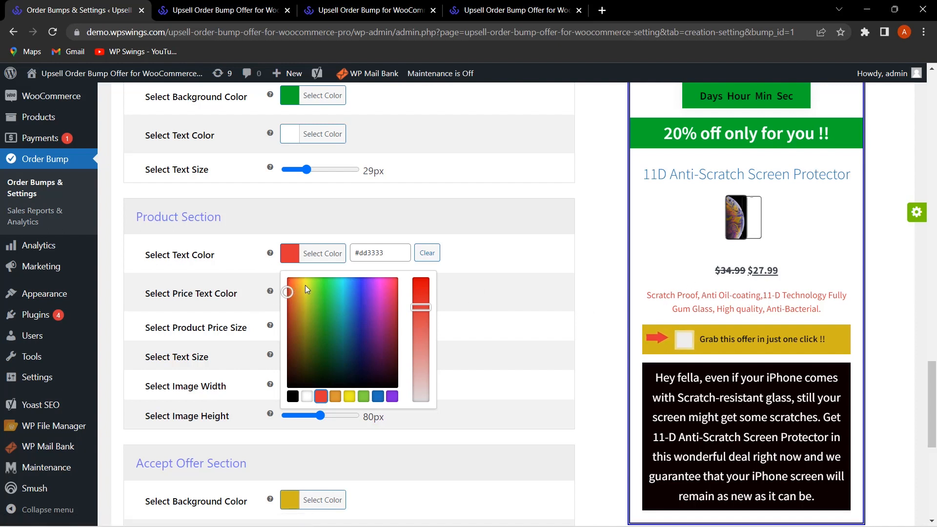
click(229, 275)
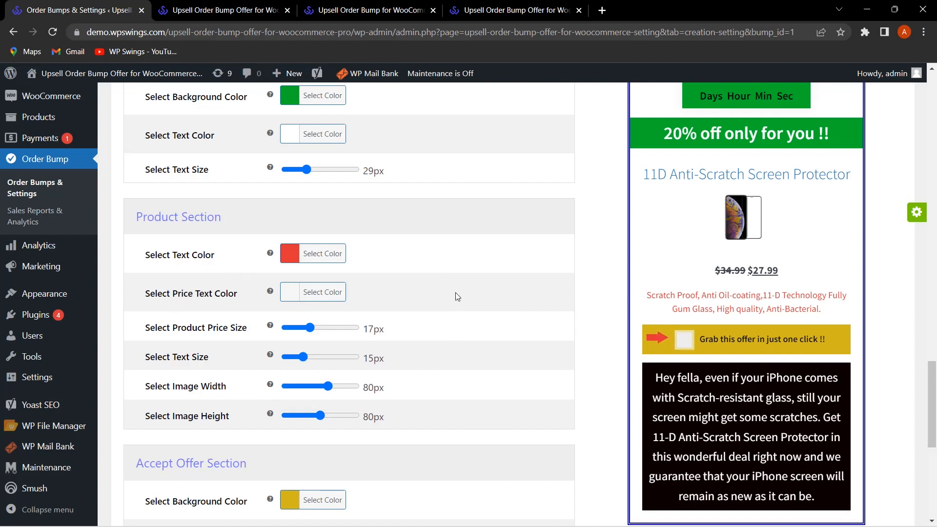
- Set the Product Section's price text color to near-black, #0a0a0a
click(290, 299)
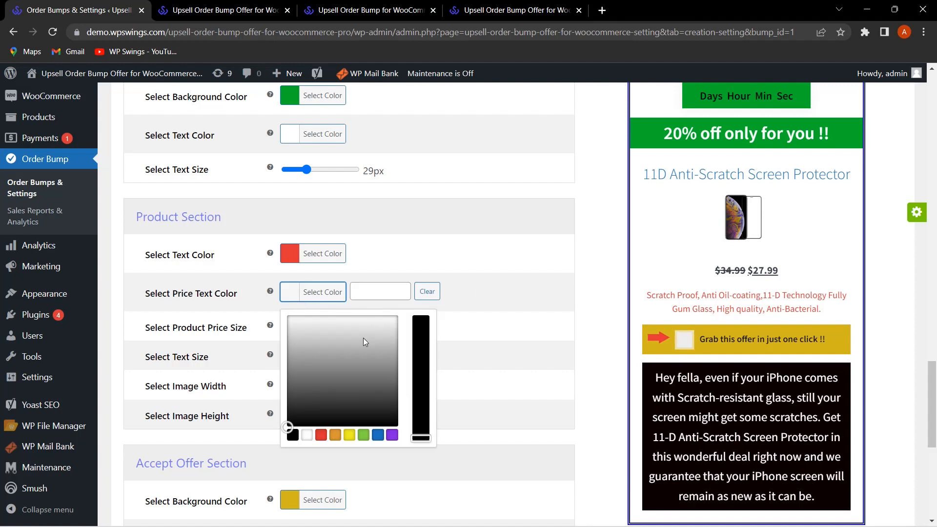
click(292, 435)
drag(361, 396, 287, 418)
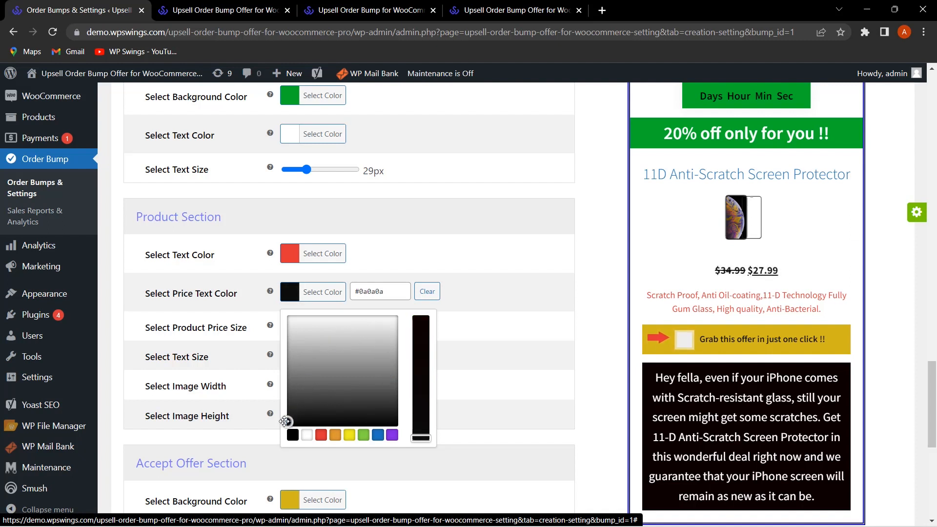
click(528, 356)
- Set the product image width to 56px in the Product Section
scroll(508, 342, down, 2)
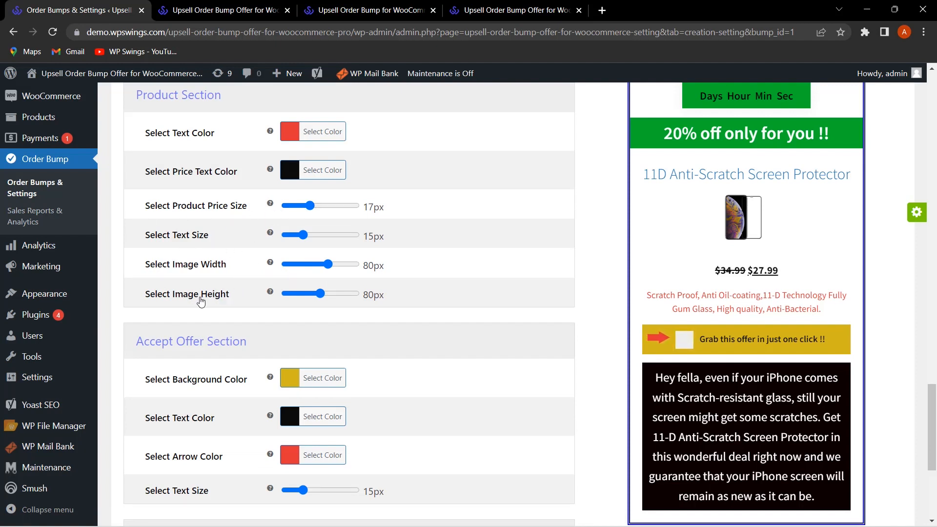
click(314, 267)
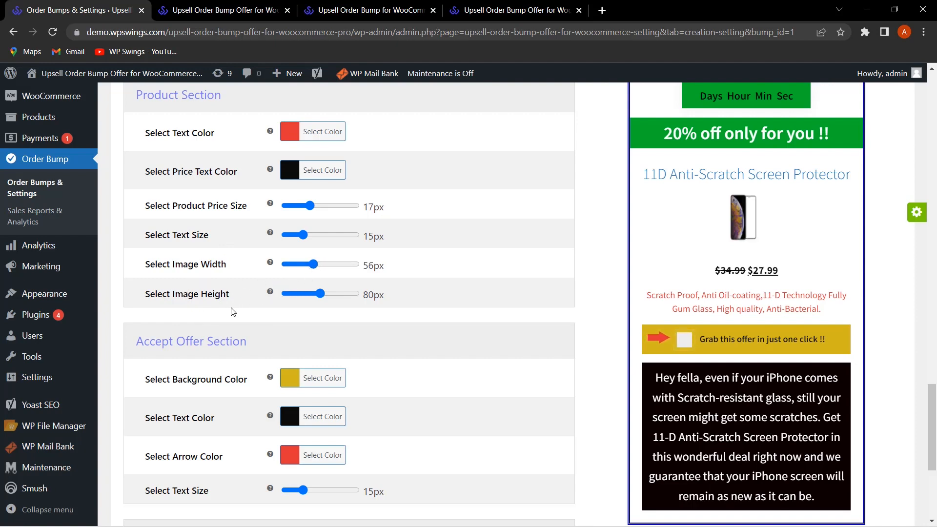
scroll(423, 313, down, 3)
scroll(389, 267, up, 1)
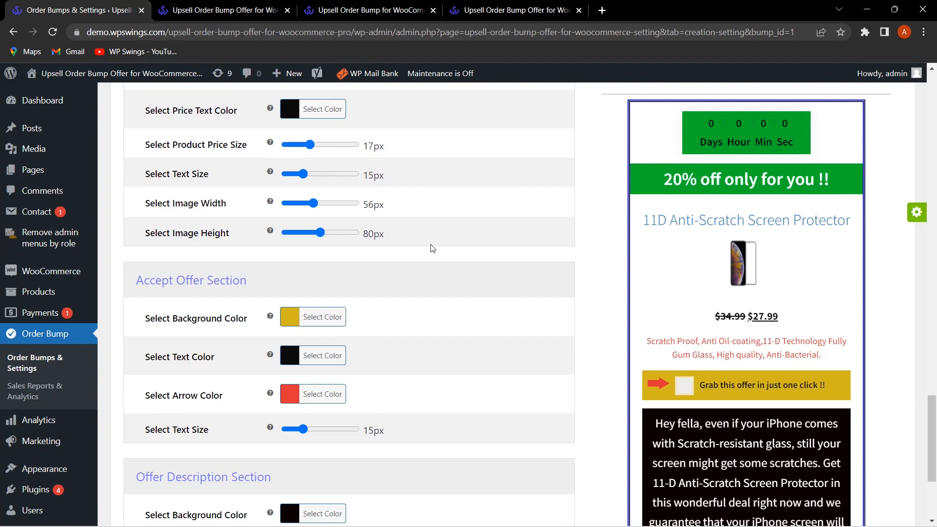
scroll(420, 267, up, 3)
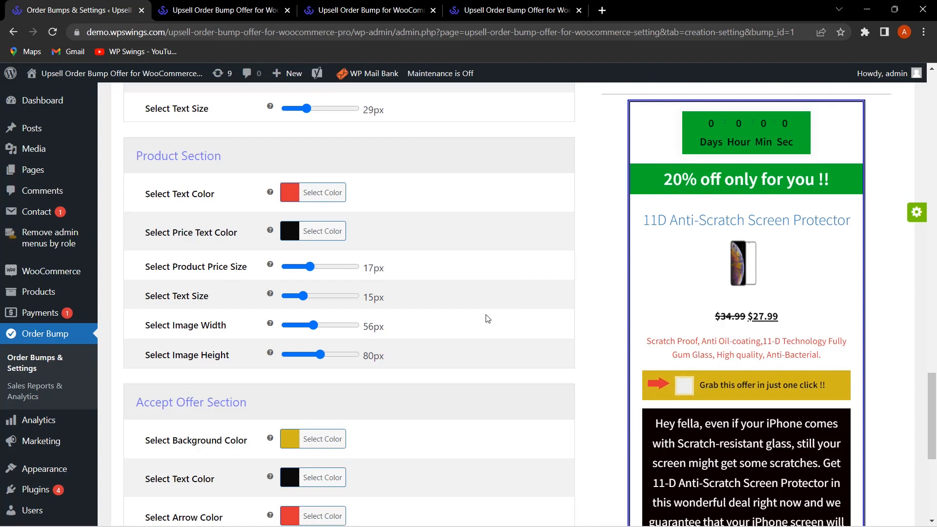
- Set the Accept Offer Section's background color to teal, #18ba9c
scroll(484, 317, down, 4)
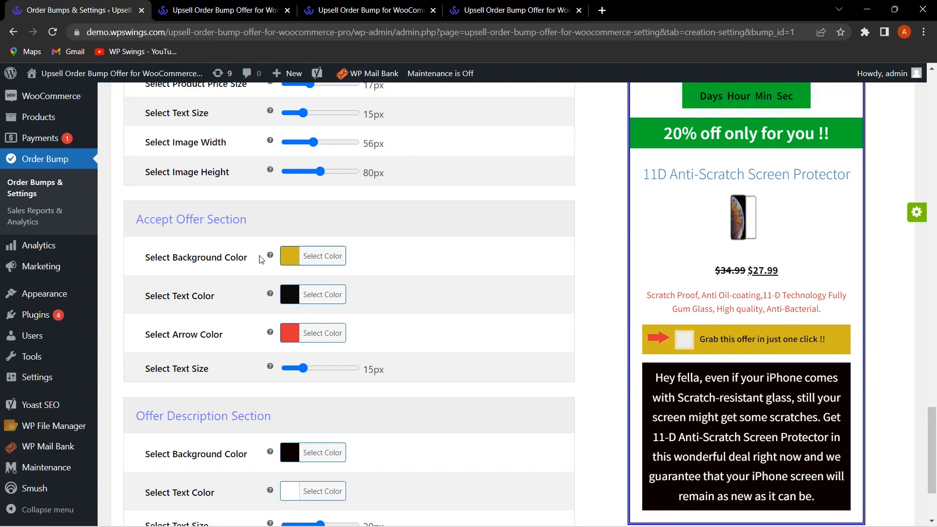
click(289, 258)
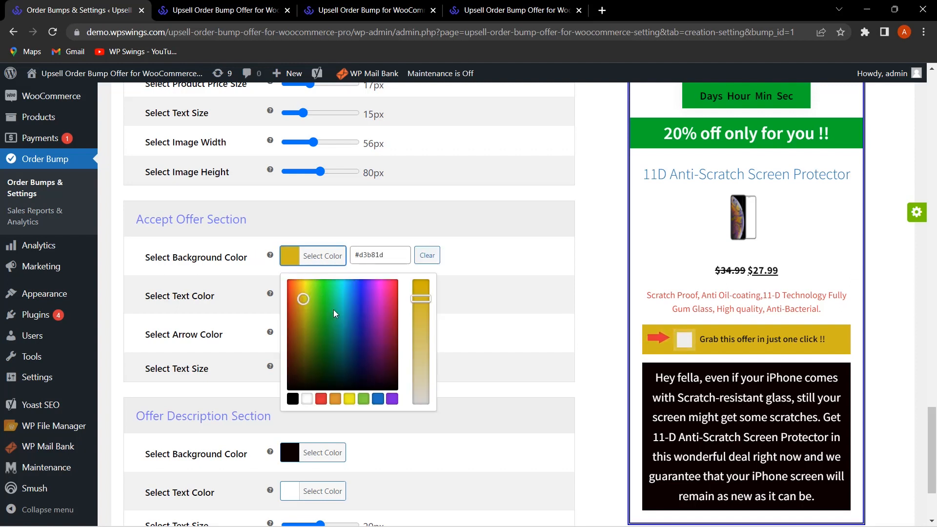
drag(333, 309, 339, 309)
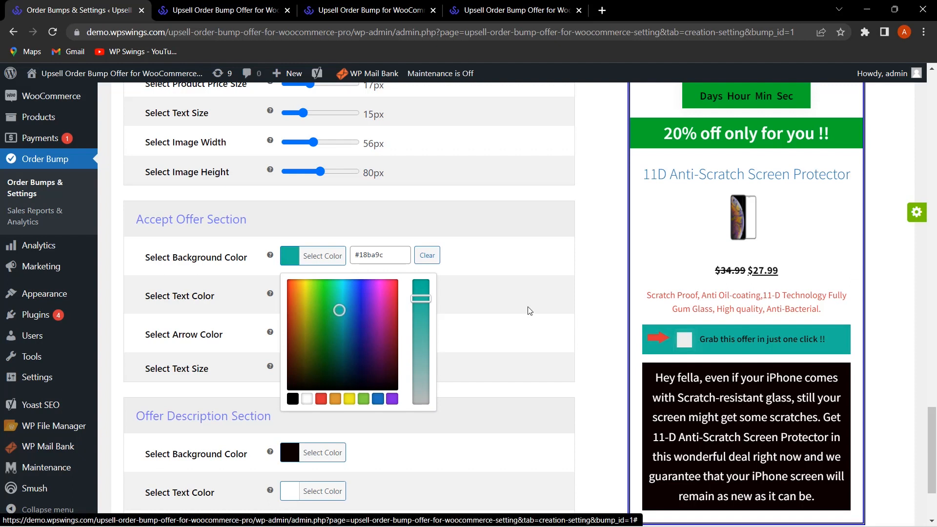
click(457, 314)
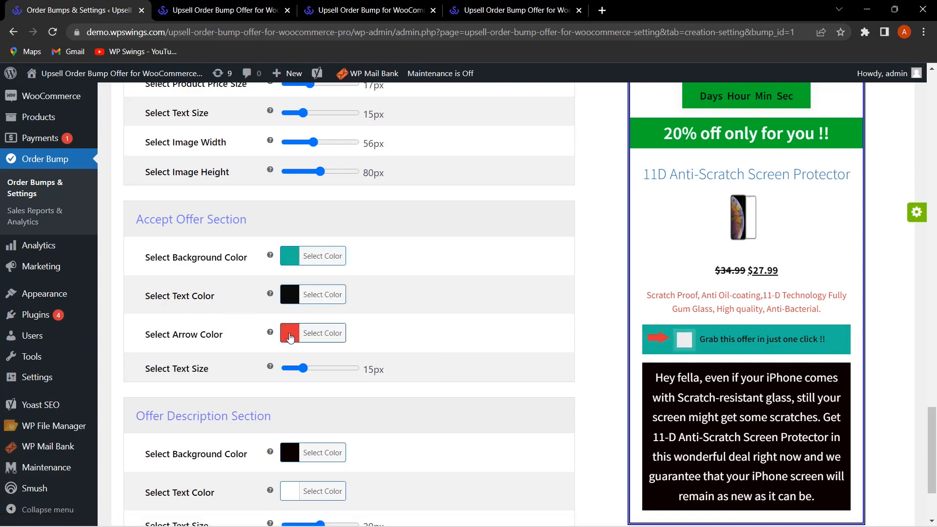
- Set the Accept Offer Section's arrow color to blue, #0050d1
click(314, 338)
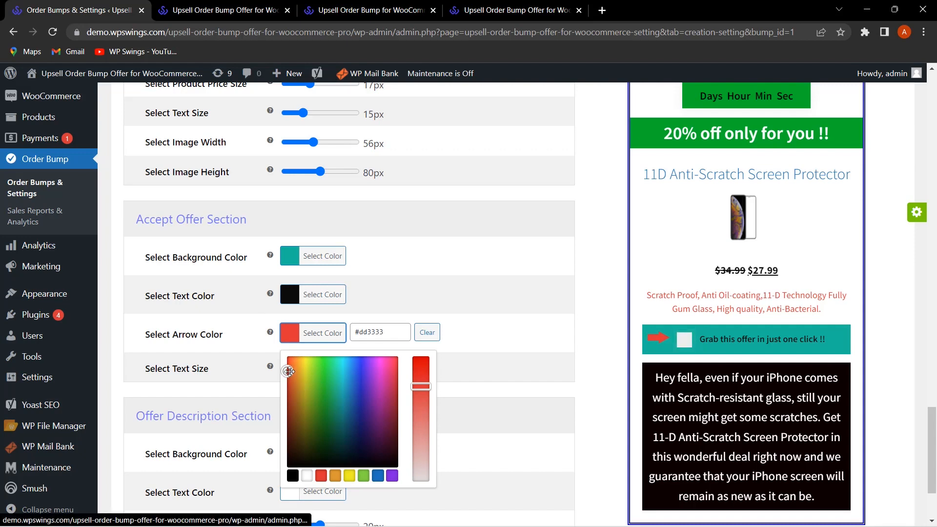
drag(289, 371, 354, 376)
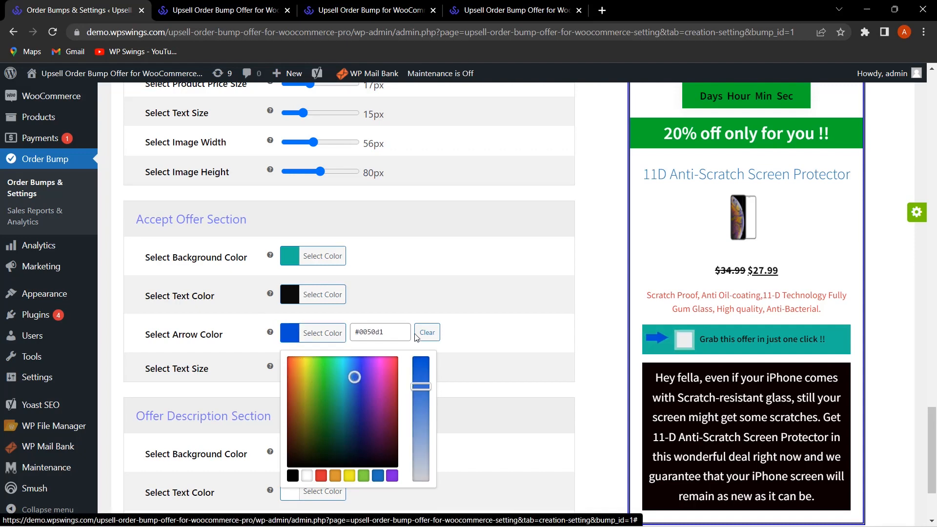
click(493, 315)
- Set the Offer Description Section's background color to white
scroll(534, 414, down, 1)
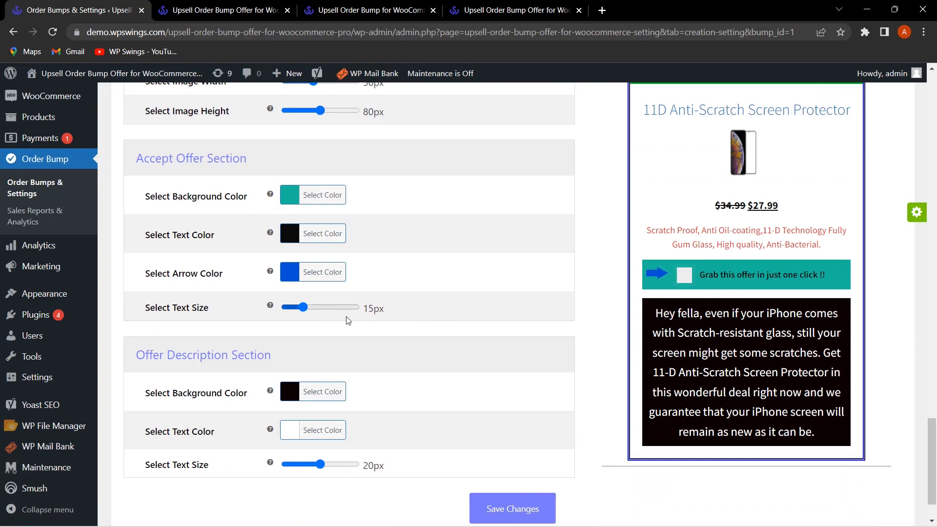
scroll(517, 329, down, 1)
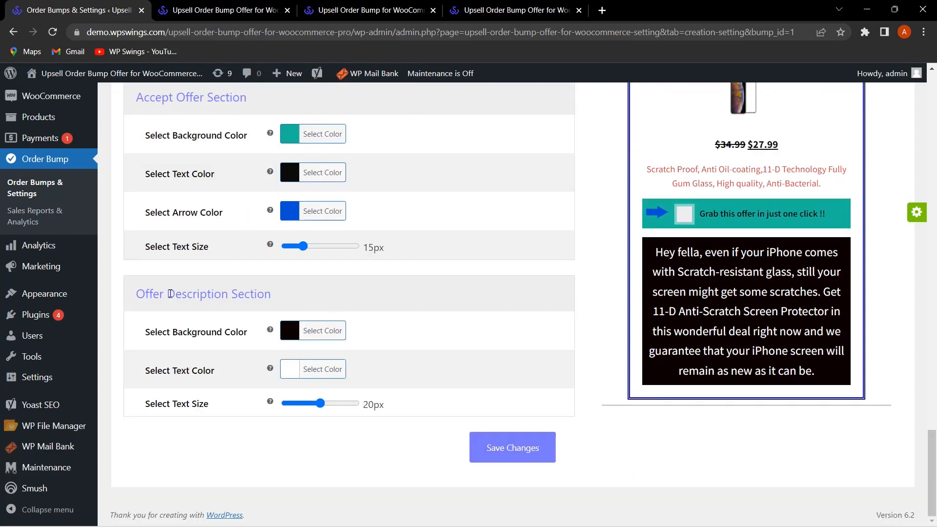
click(293, 337)
drag(394, 460, 283, 351)
click(464, 356)
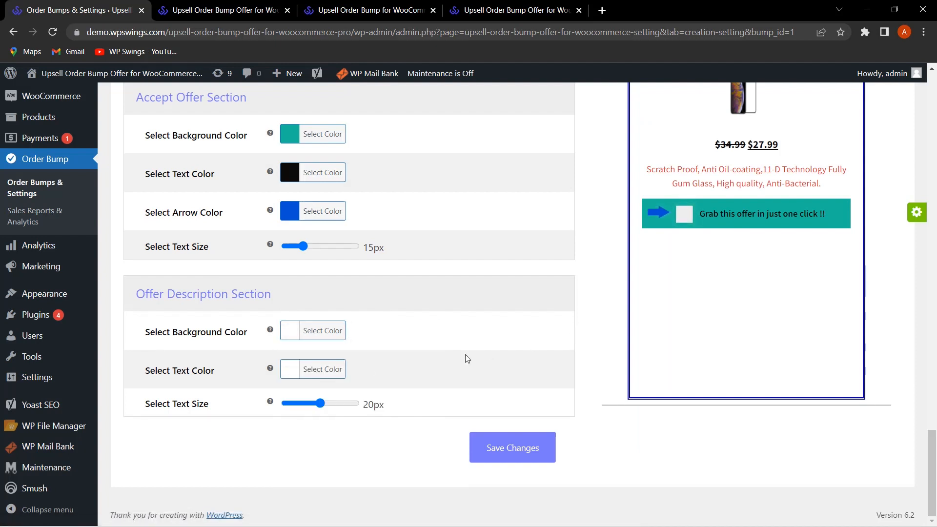
- Set the Offer Description Section's text color to near-black, #0a0a0a
click(299, 370)
drag(299, 436, 291, 498)
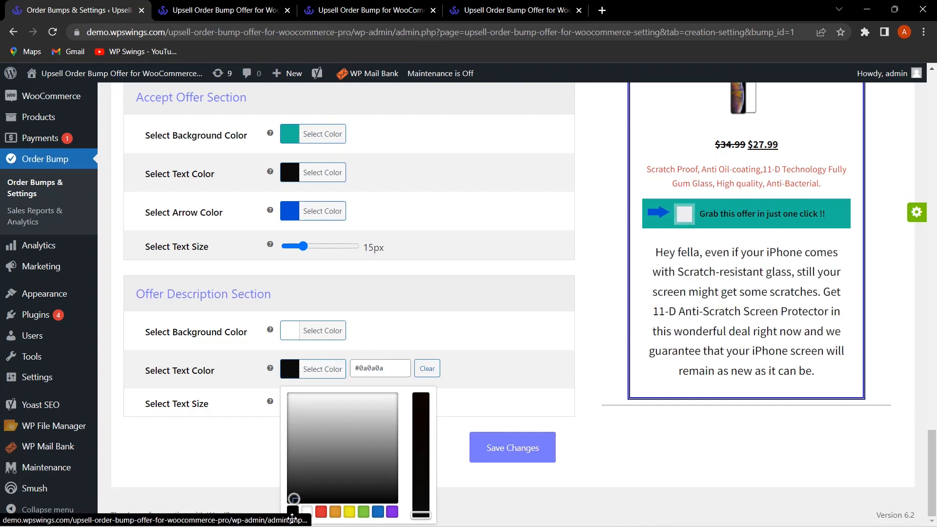
click(277, 517)
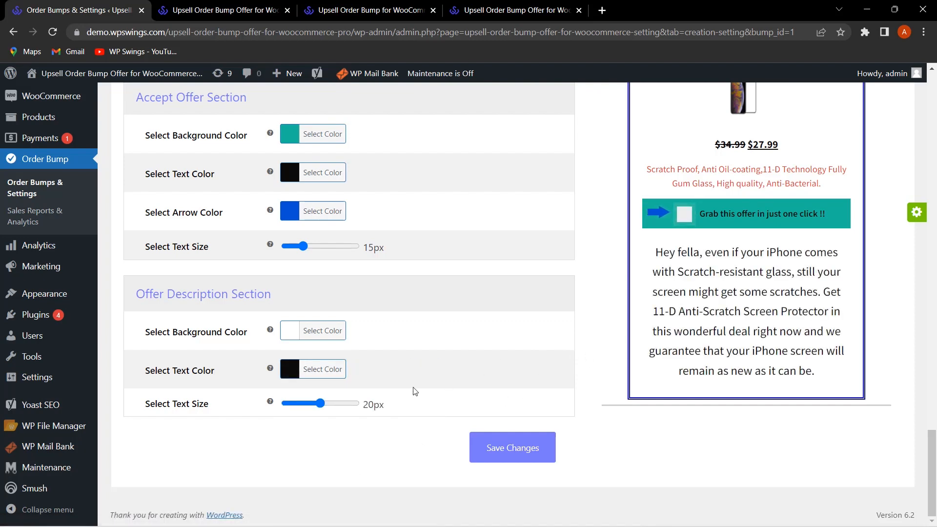
- Review the order bump's content settings: discount title, product description, lead title and offer description
scroll(520, 376, up, 12)
scroll(506, 369, up, 4)
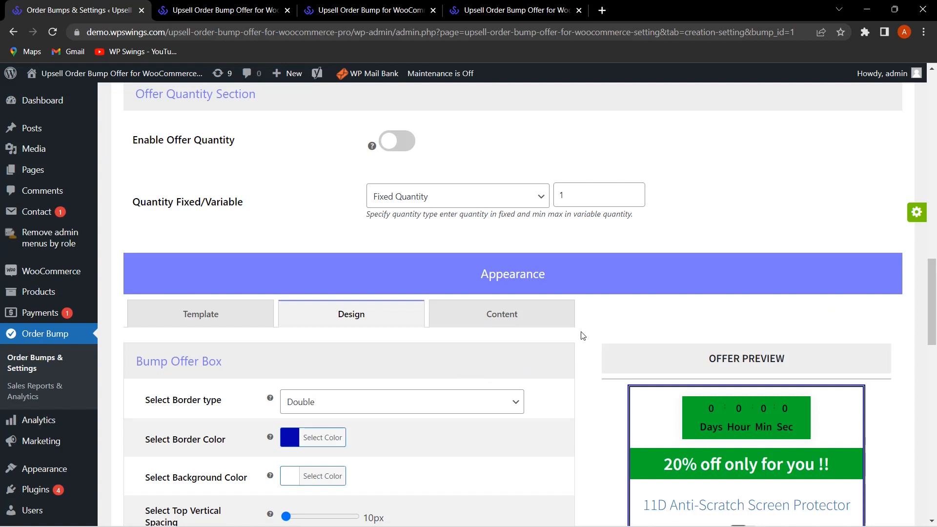
click(540, 317)
scroll(581, 314, down, 3)
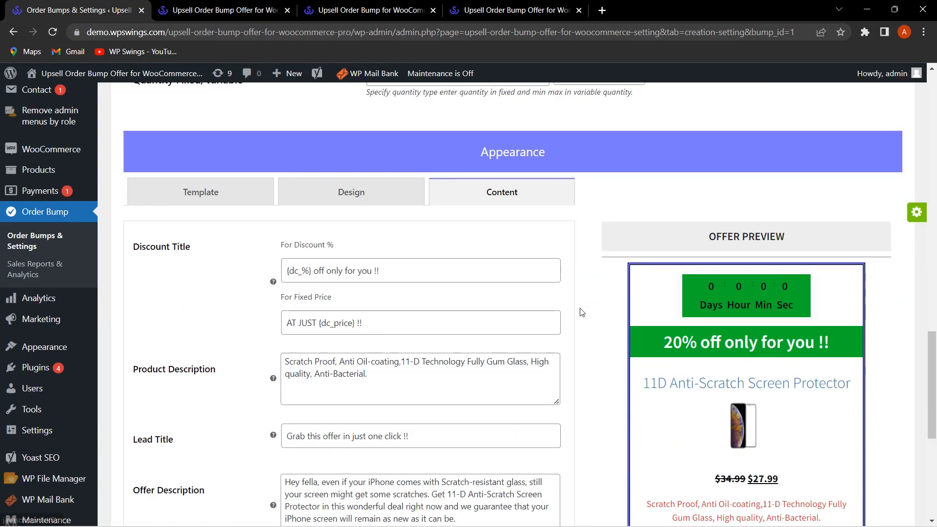
scroll(581, 312, down, 3)
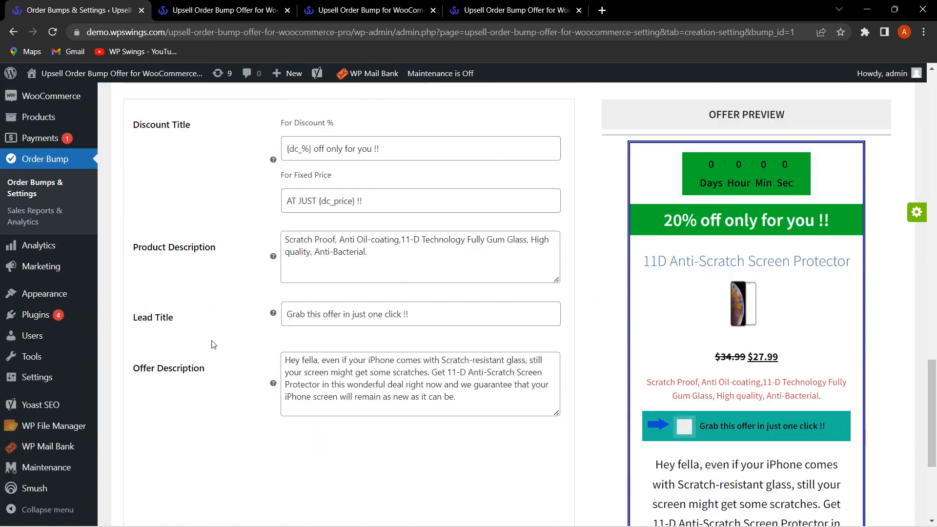
scroll(140, 396, down, 5)
click(515, 444)
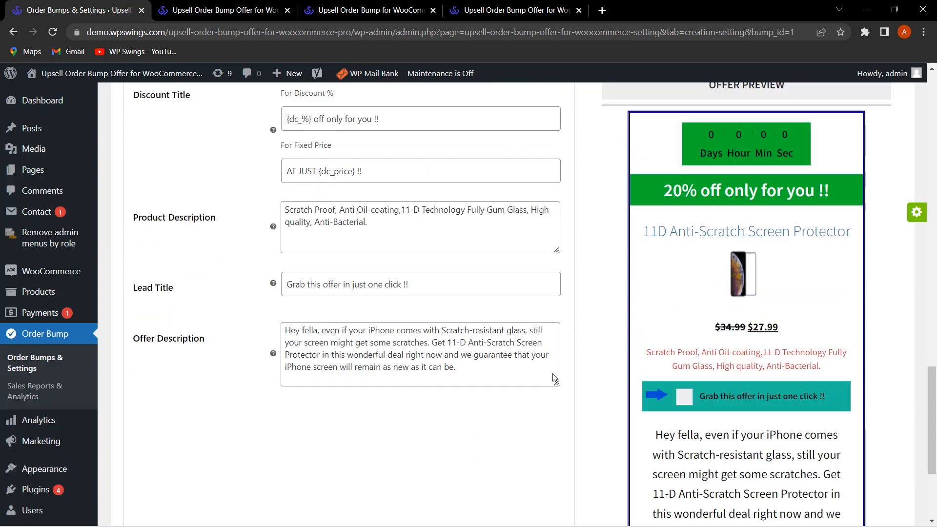
- Save the changes made to the iPhone Xs order bump
scroll(582, 313, up, 5)
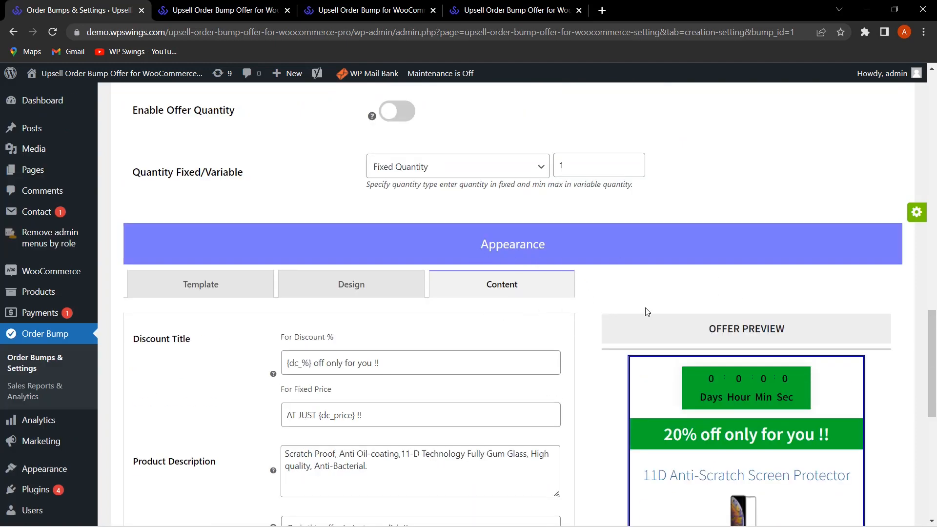
scroll(602, 288, down, 7)
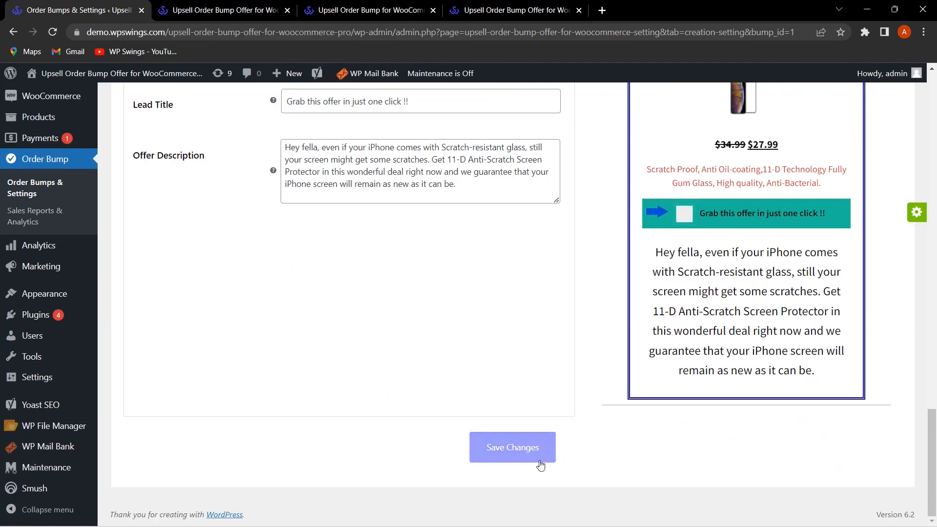
click(520, 455)
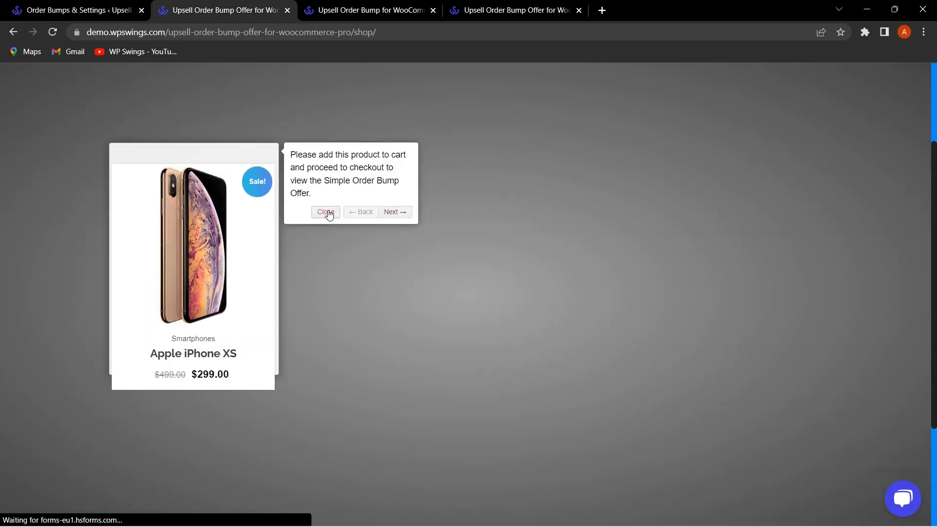
- In the shop, dismiss the product tour, add the Apple iPhone XS to the cart and proceed to checkout to view the order bump pop-up
click(327, 213)
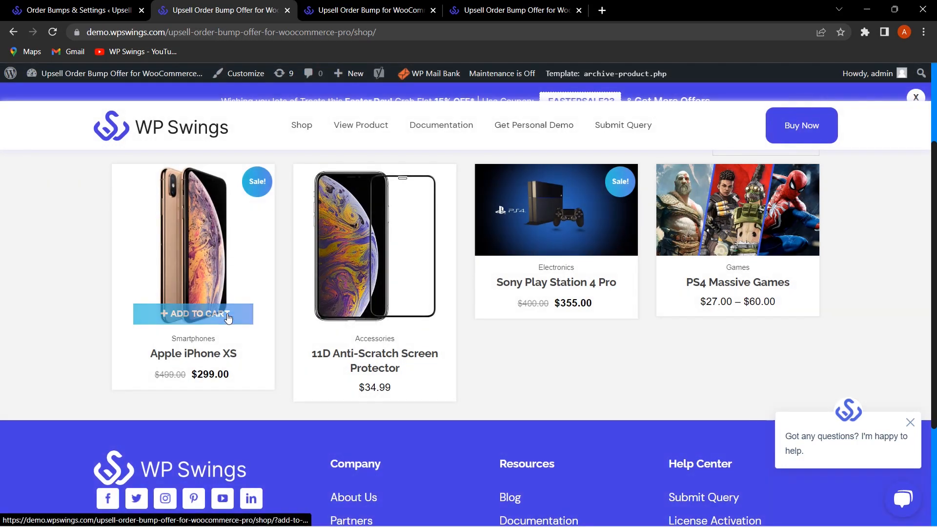
click(205, 288)
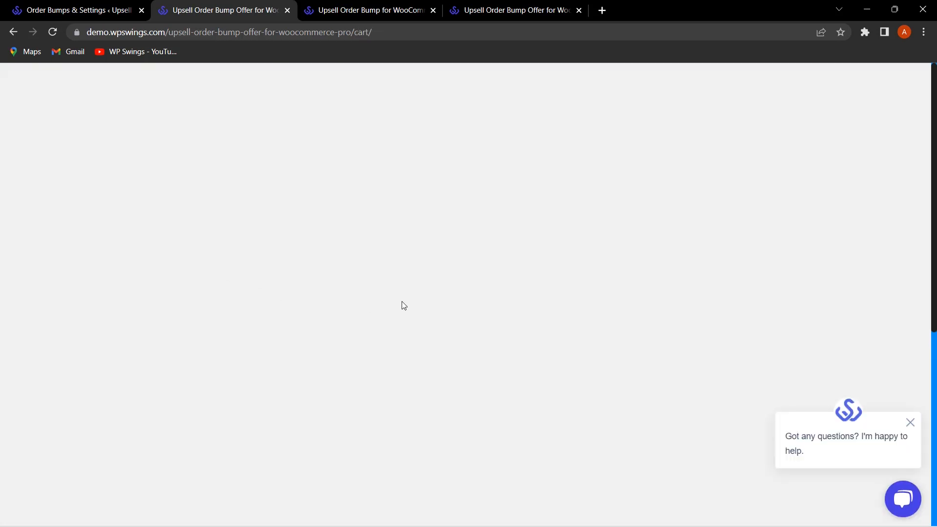
scroll(623, 404, down, 5)
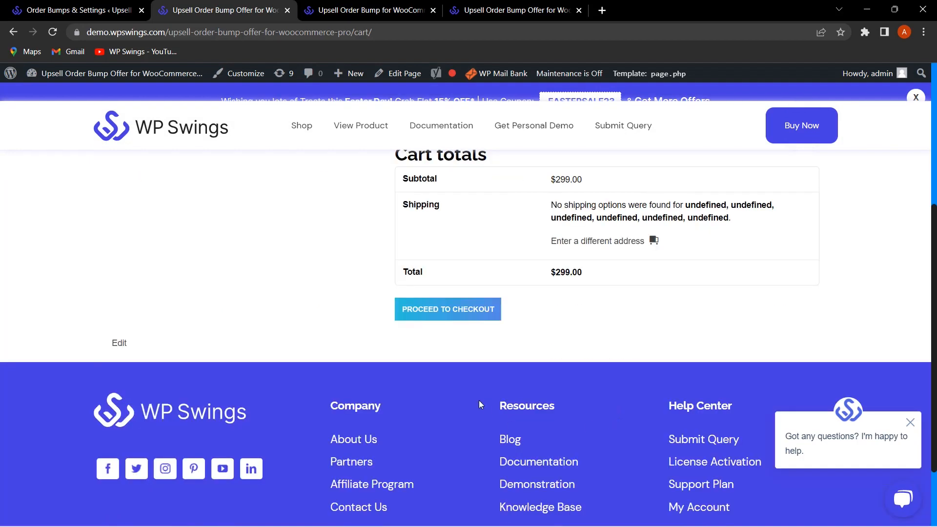
click(449, 322)
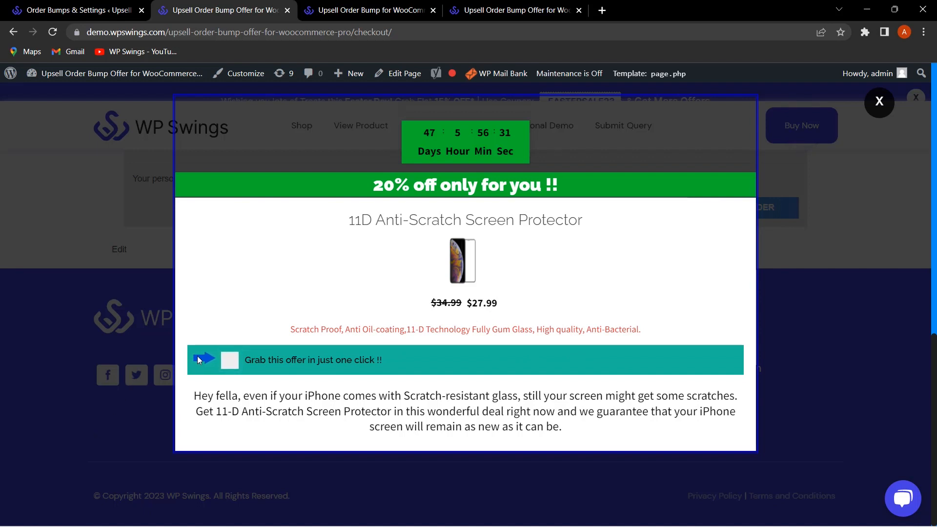
- Return to the iPhone Xs order bump's settings page
click(78, 10)
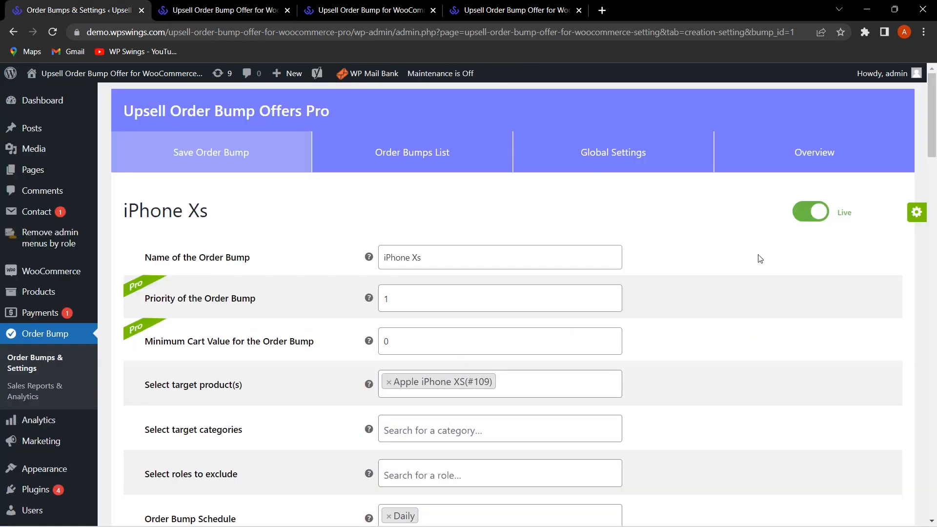